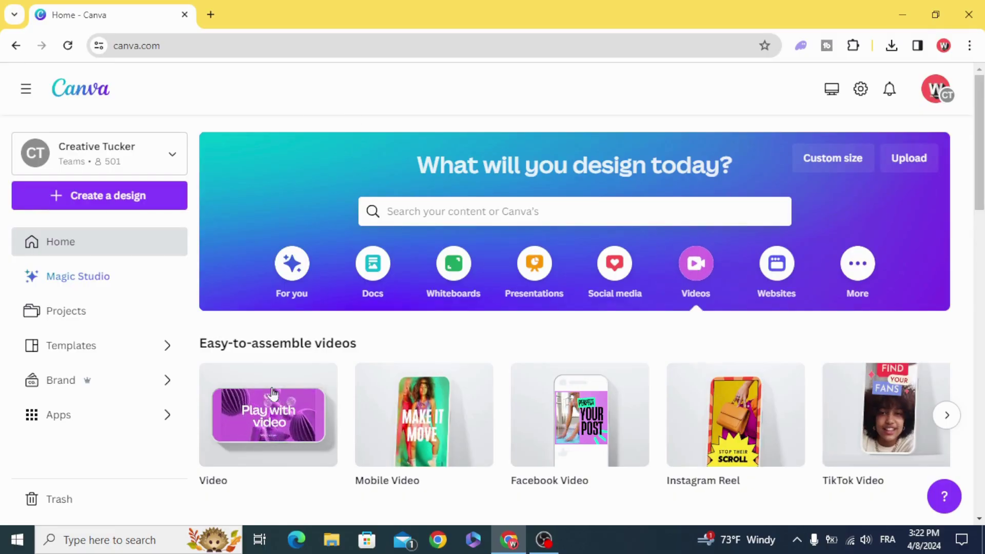
Start a blank video design and search Elements photos for 'sunburst'.
click(279, 415)
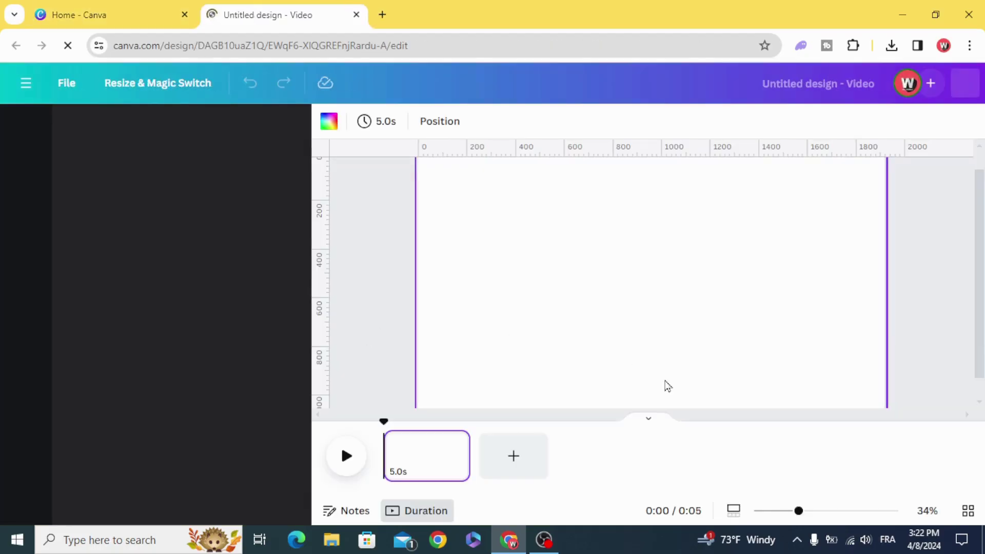
drag(769, 512, 733, 510)
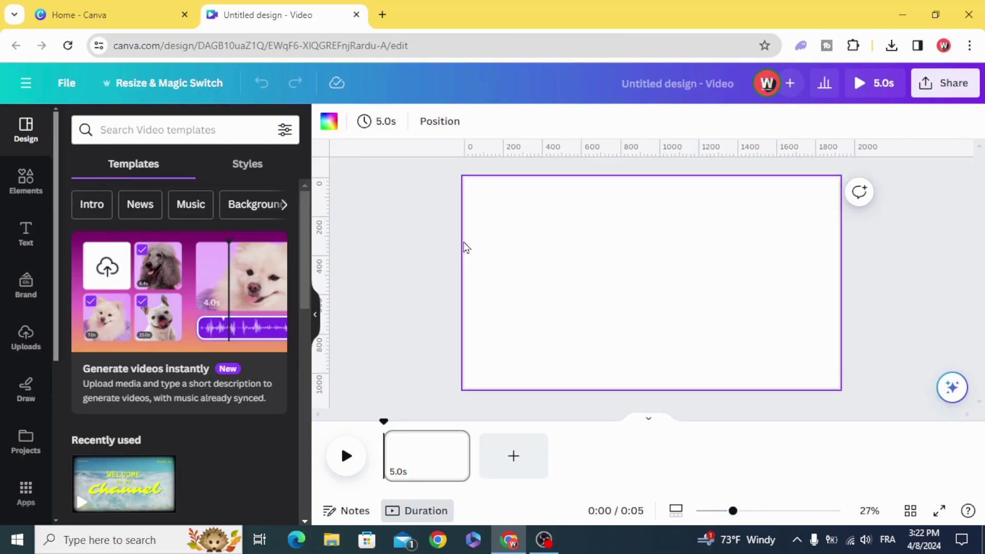
click(14, 178)
click(135, 129)
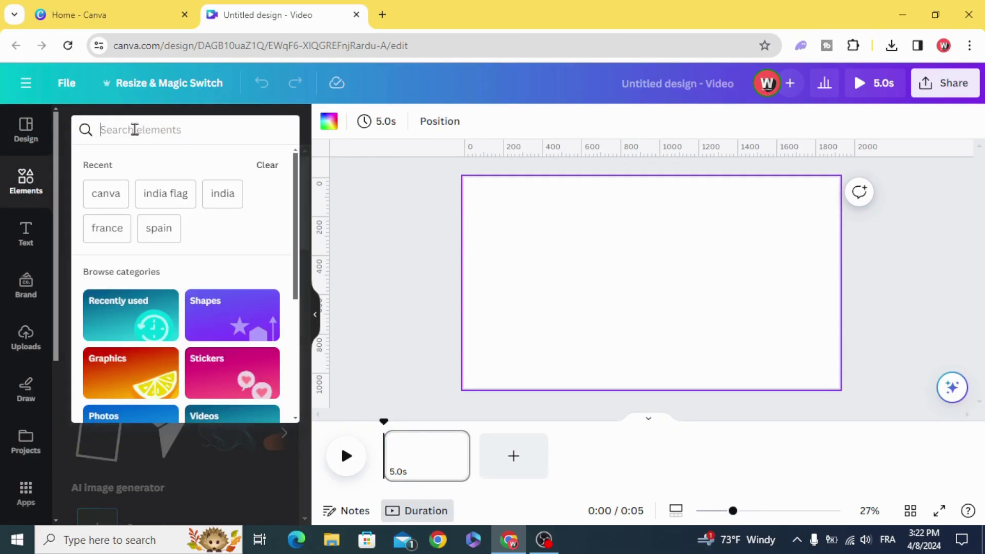
text(su)
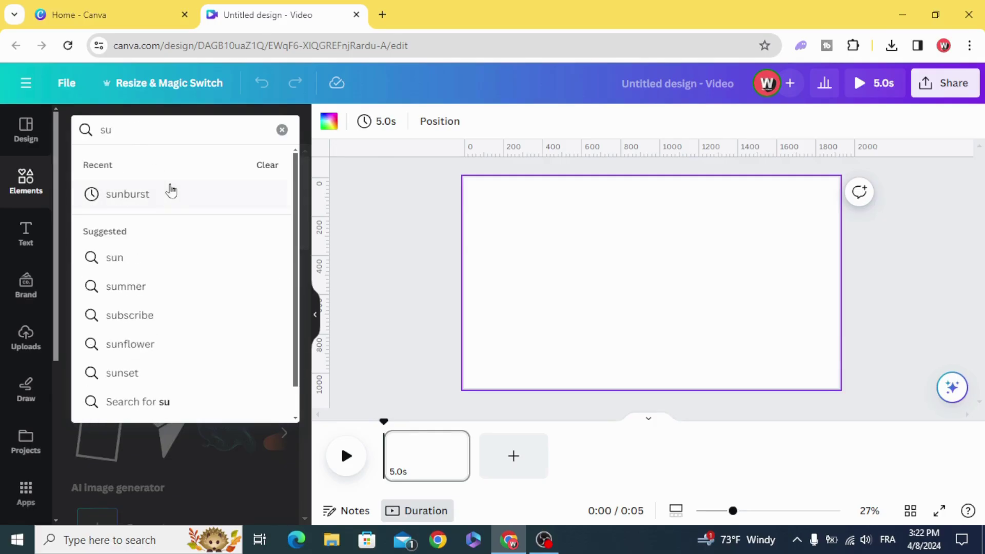
click(171, 192)
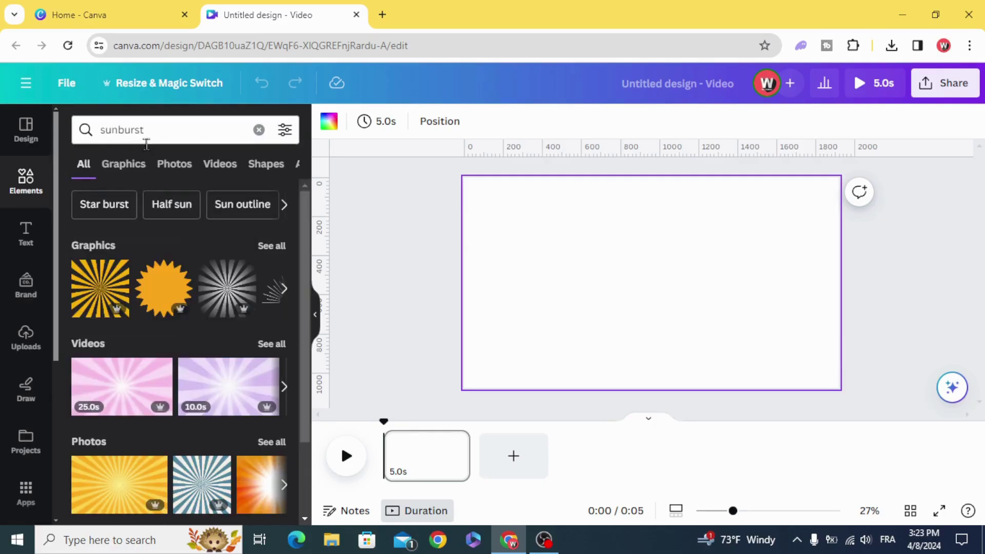
click(160, 173)
Add the blue sunburst photo and set it as the page background.
scroll(164, 182, down, 1)
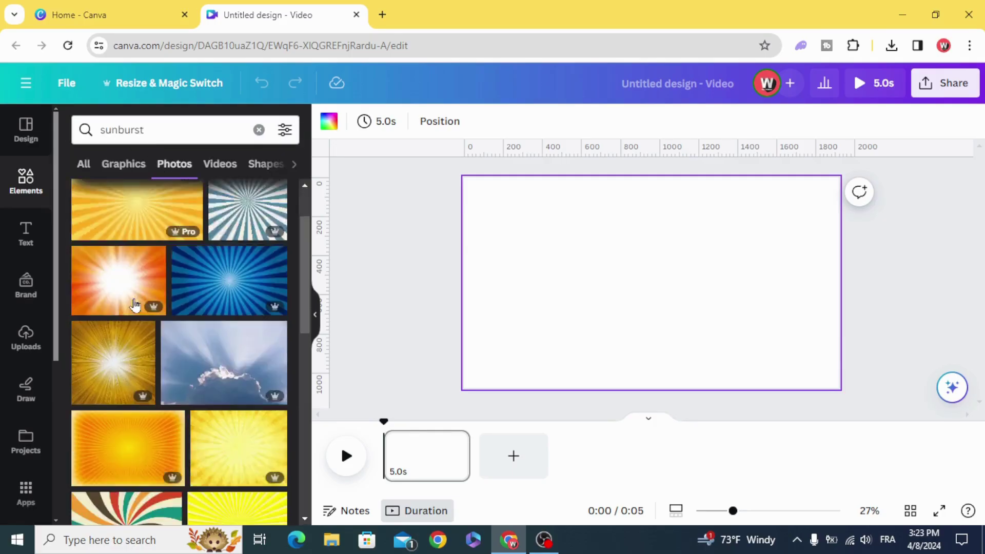
scroll(135, 305, down, 3)
scroll(135, 306, down, 3)
click(125, 334)
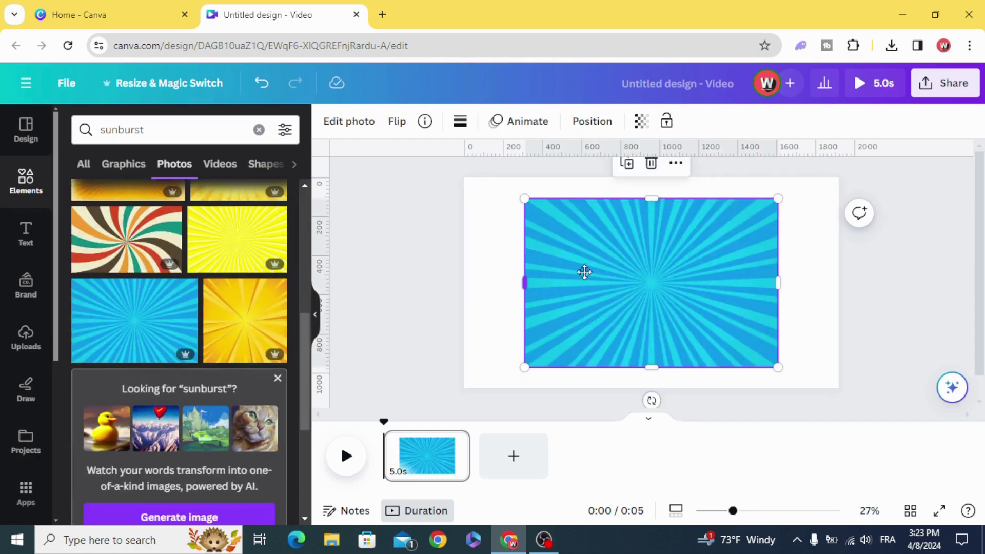
drag(583, 270, 556, 253)
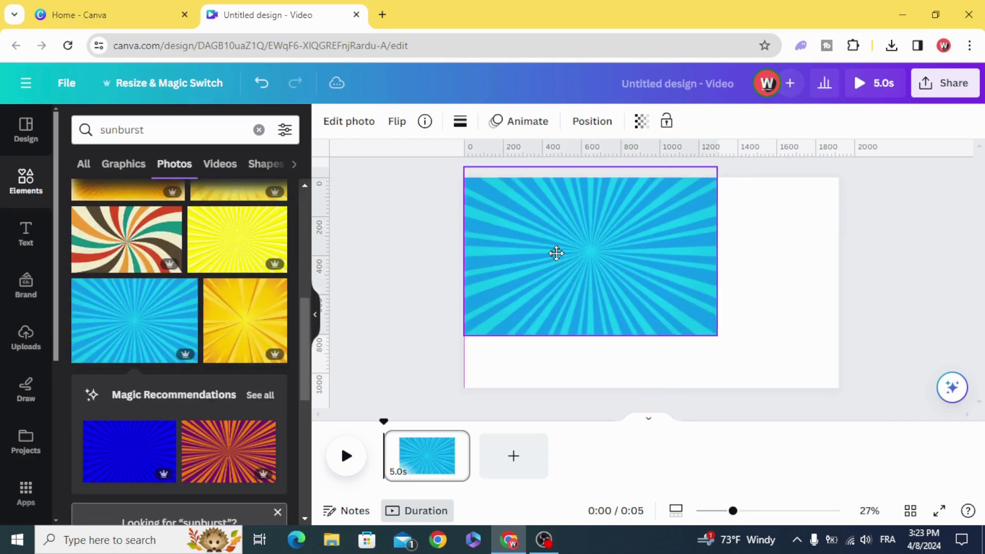
right_click(645, 276)
click(753, 469)
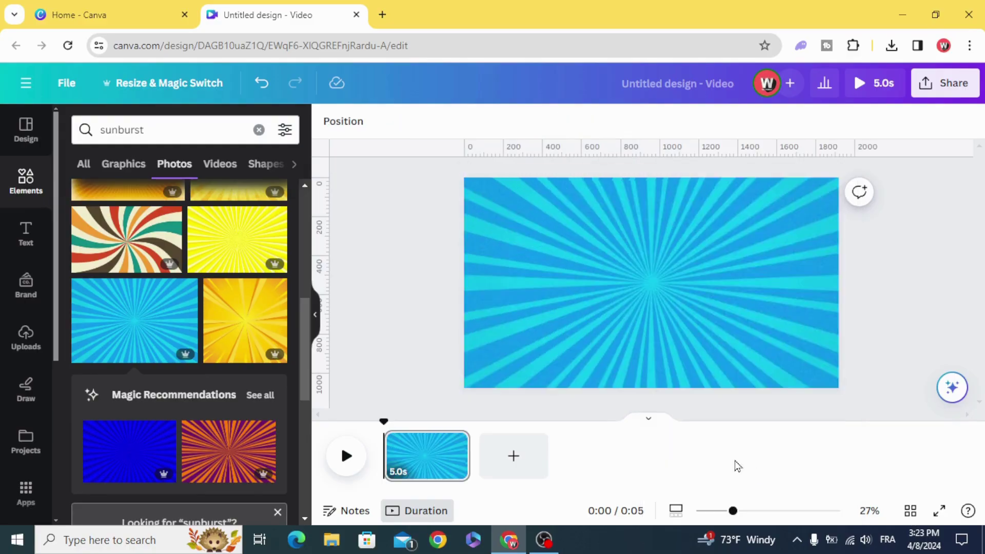
click(259, 129)
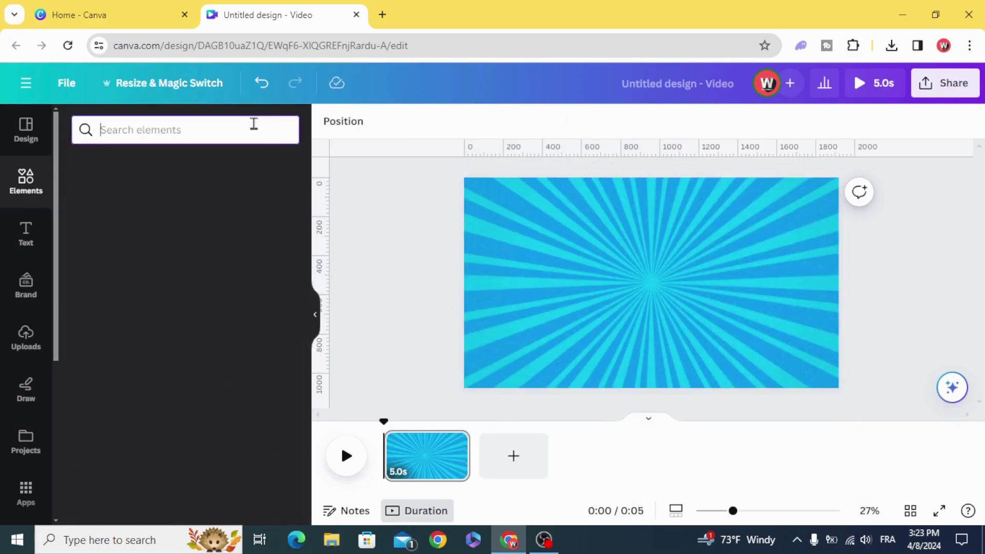
mouse_move(138, 344)
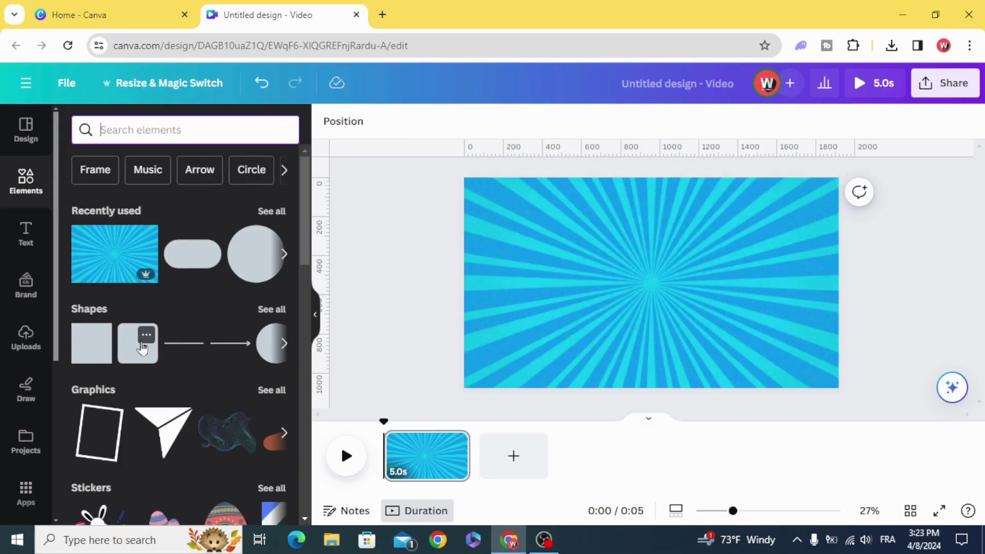
Add a rounded square shape to the upper page and fill it pink.
click(132, 354)
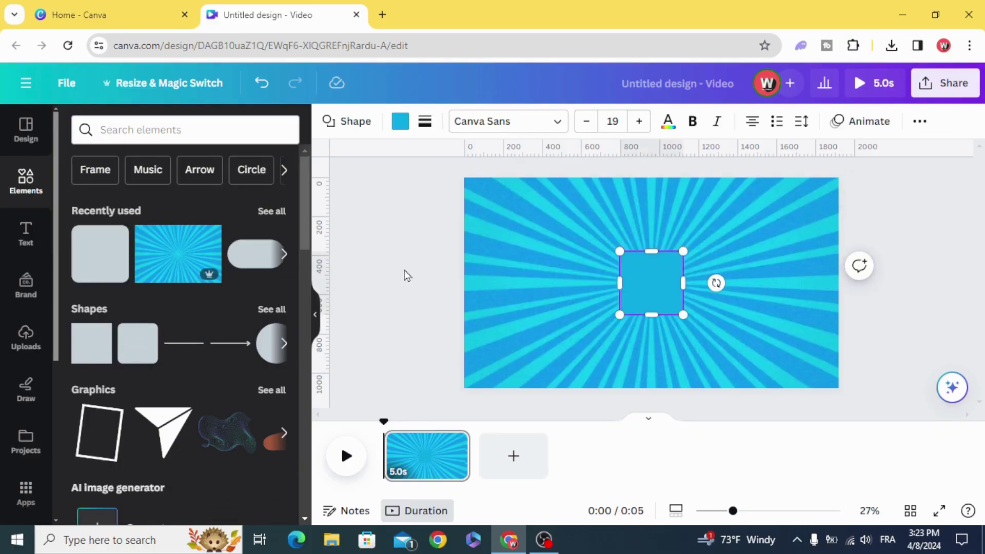
mouse_move(649, 286)
mouse_down()
mouse_move(534, 227)
mouse_move(766, 231)
mouse_up()
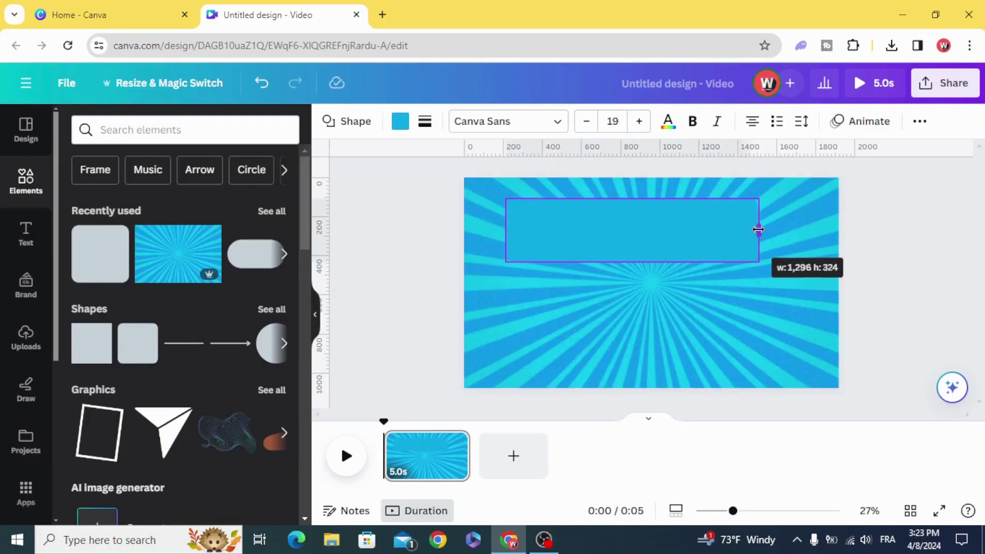
click(400, 121)
scroll(183, 301, down, 2)
scroll(184, 303, down, 1)
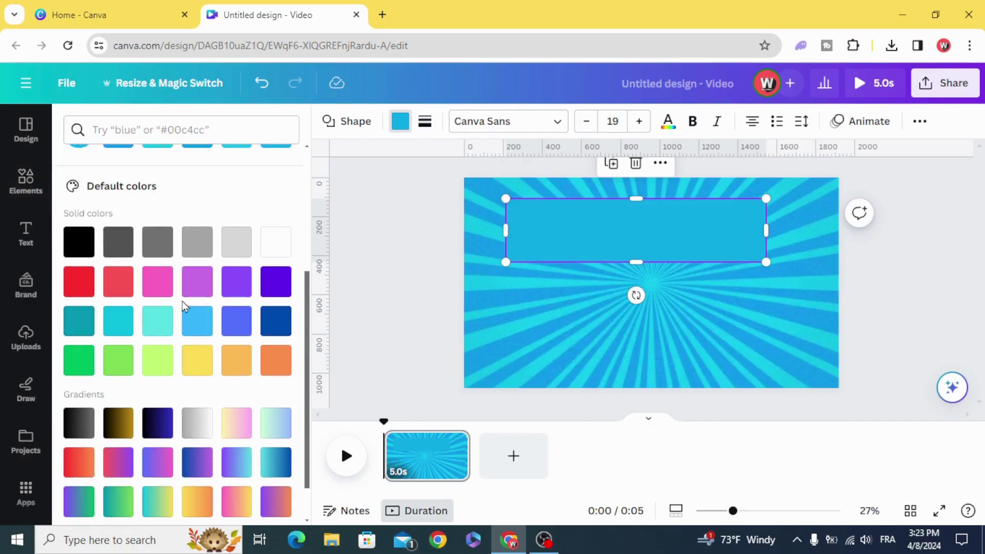
scroll(153, 334, up, 1)
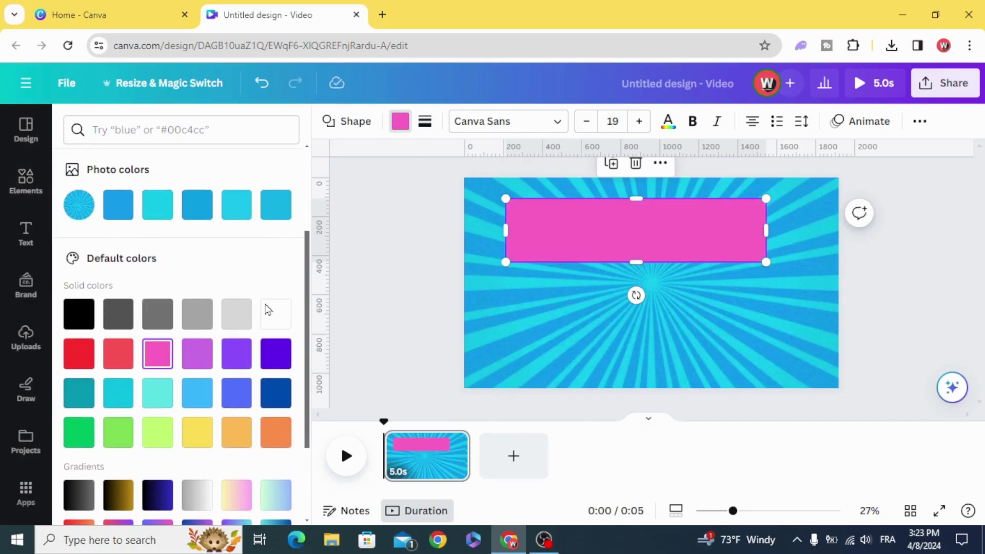
Give the banner a thick solid white border and centre it across the top.
click(425, 121)
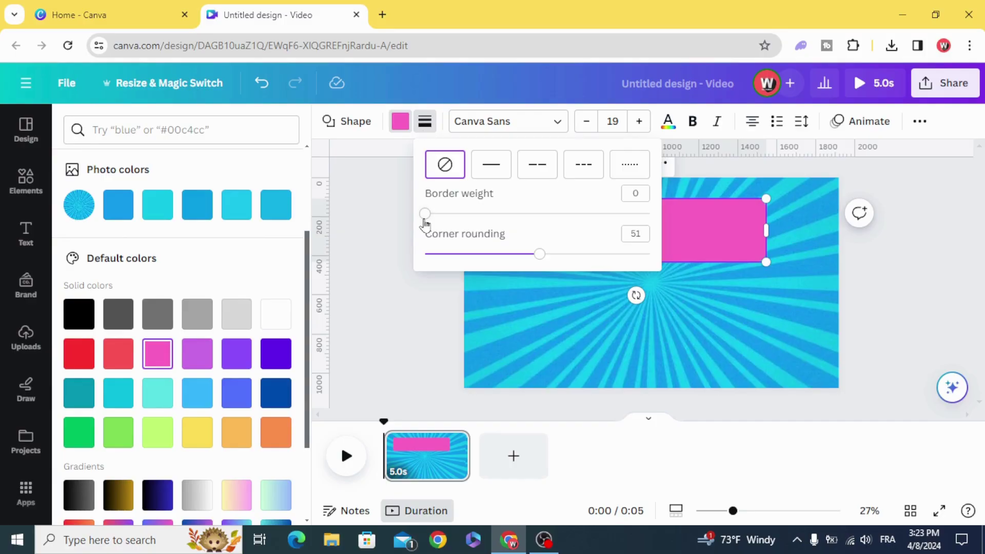
drag(425, 213, 468, 214)
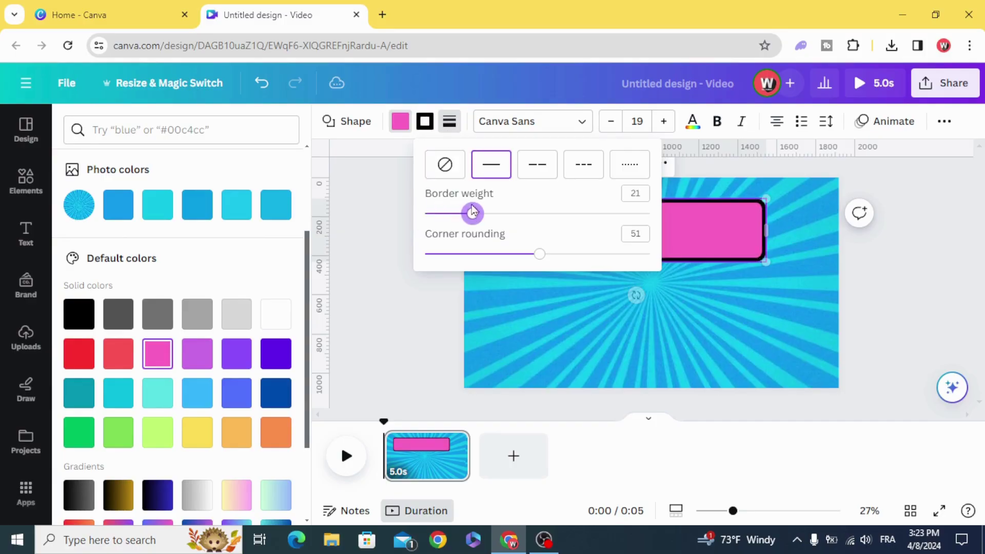
click(425, 121)
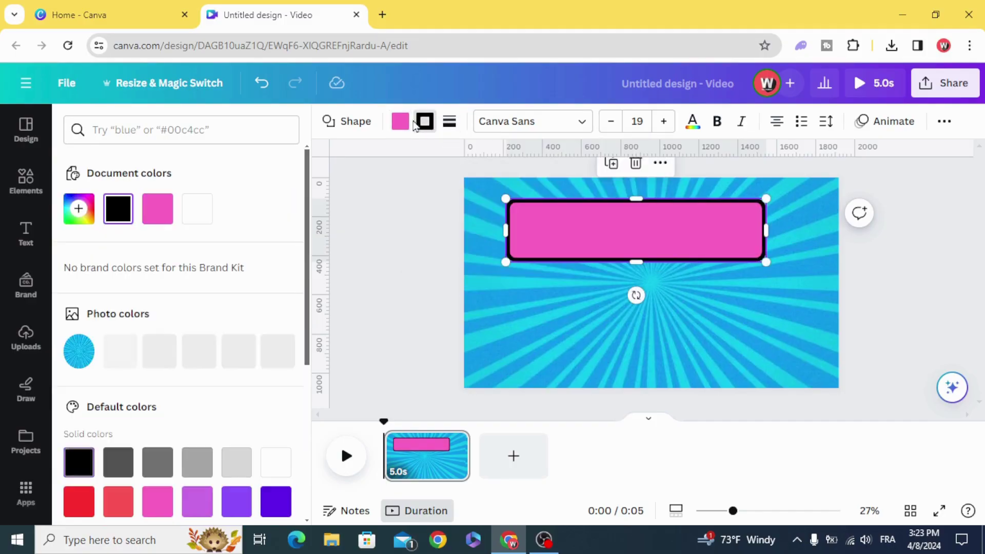
click(199, 210)
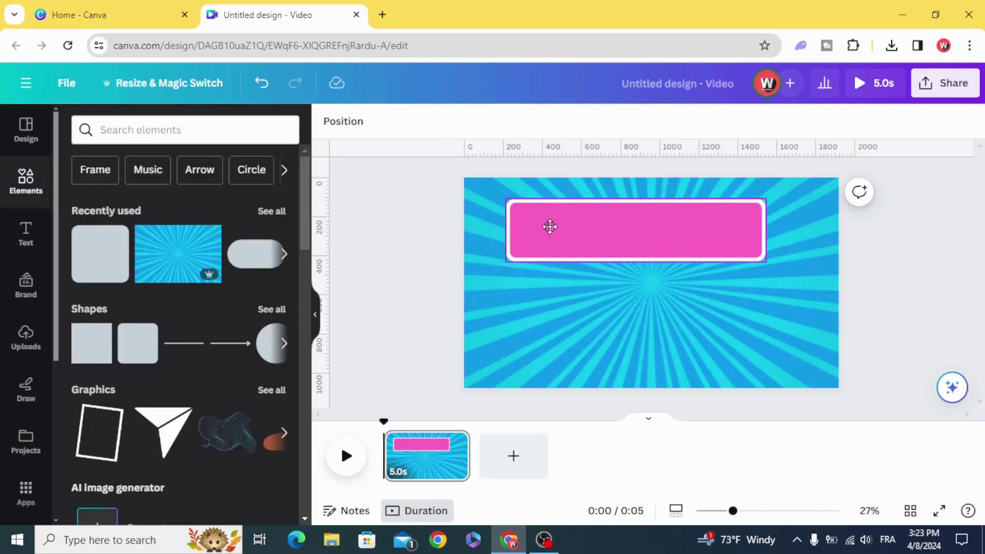
drag(549, 226, 556, 211)
drag(609, 184, 611, 197)
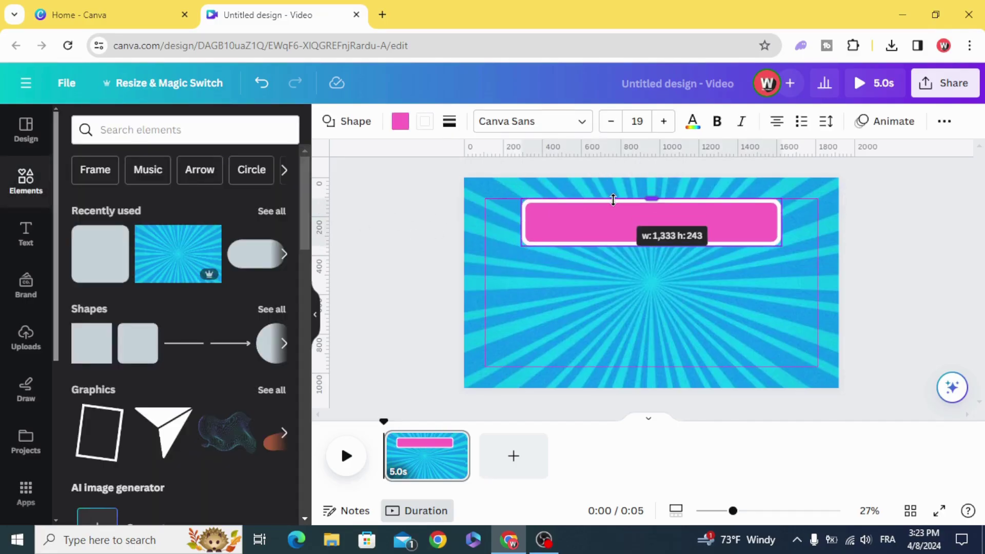
mouse_move(653, 221)
mouse_down()
mouse_move(643, 215)
mouse_move(655, 217)
mouse_up()
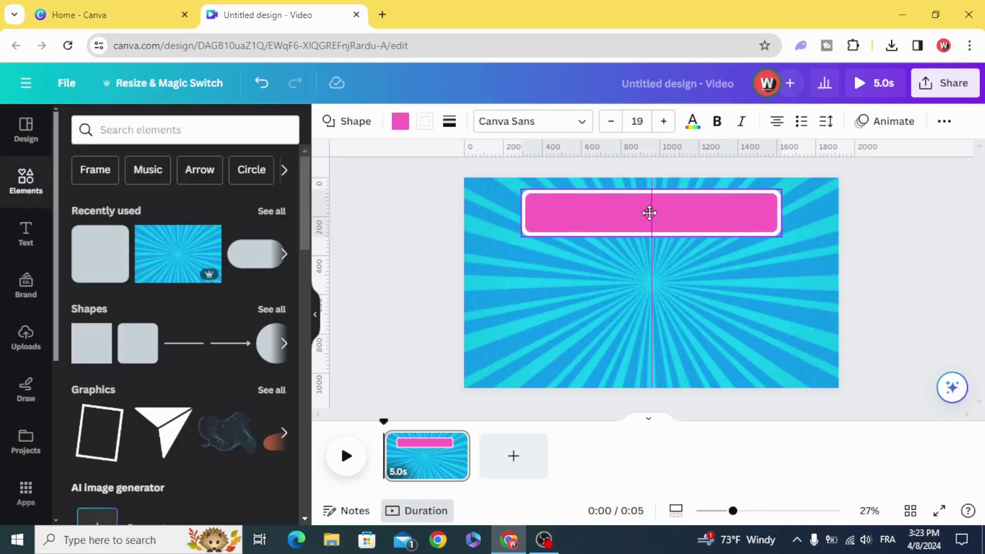
Add a heading on the pink banner reading 'Guess The Flag'.
click(26, 235)
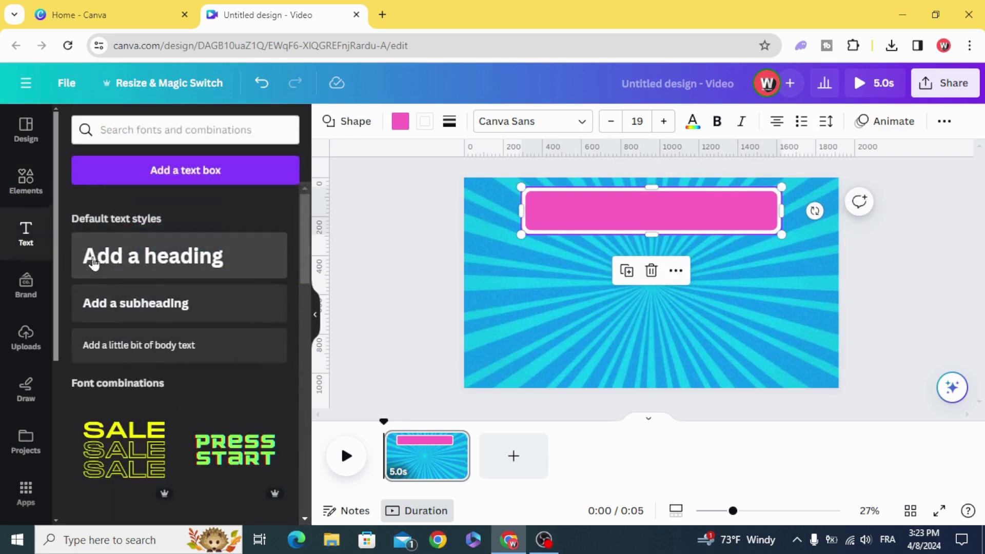
click(153, 255)
drag(594, 251, 599, 211)
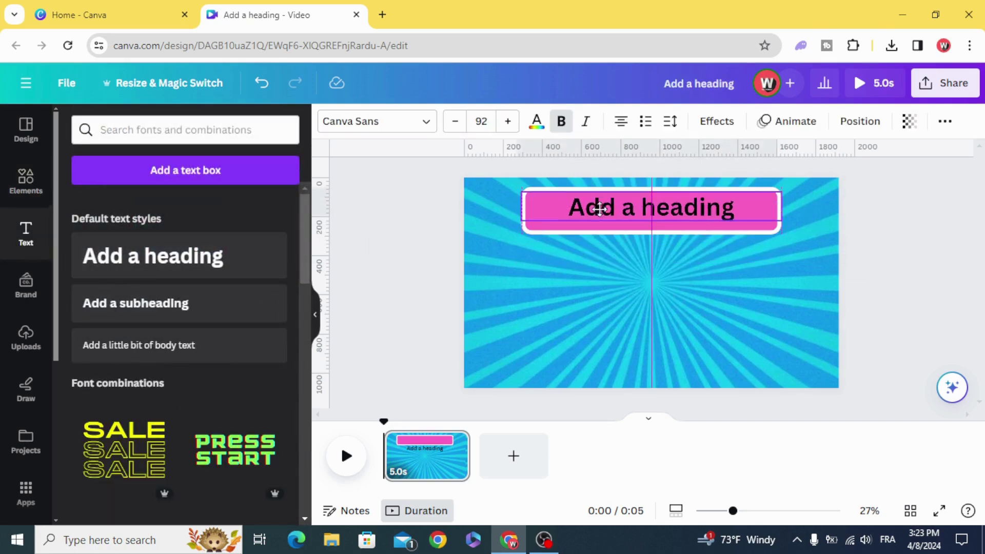
double_click(598, 211)
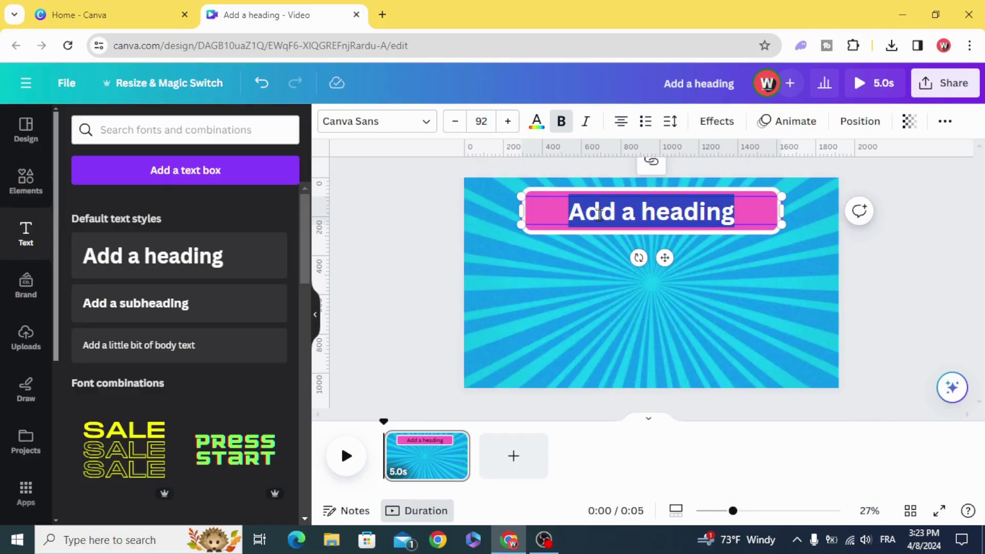
text(Guess)
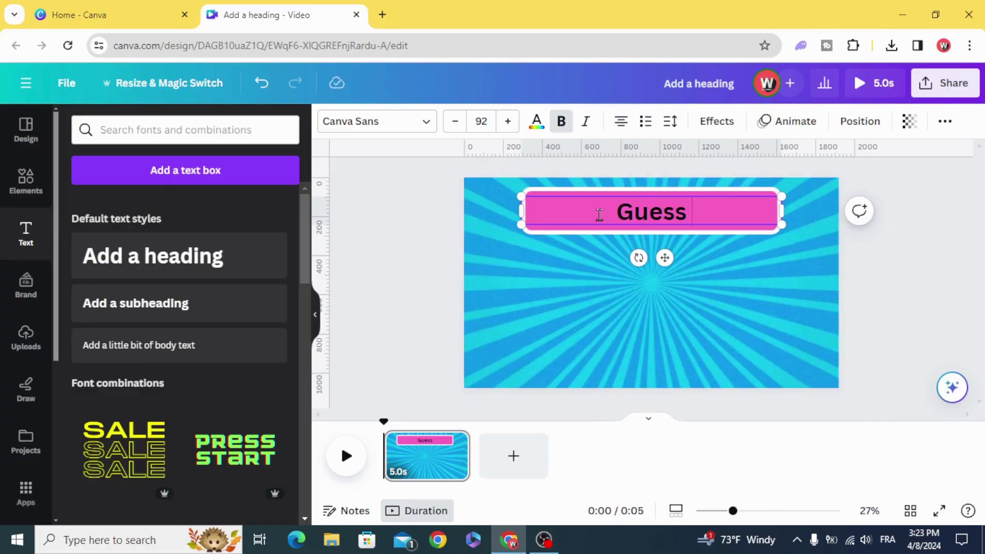
text( The)
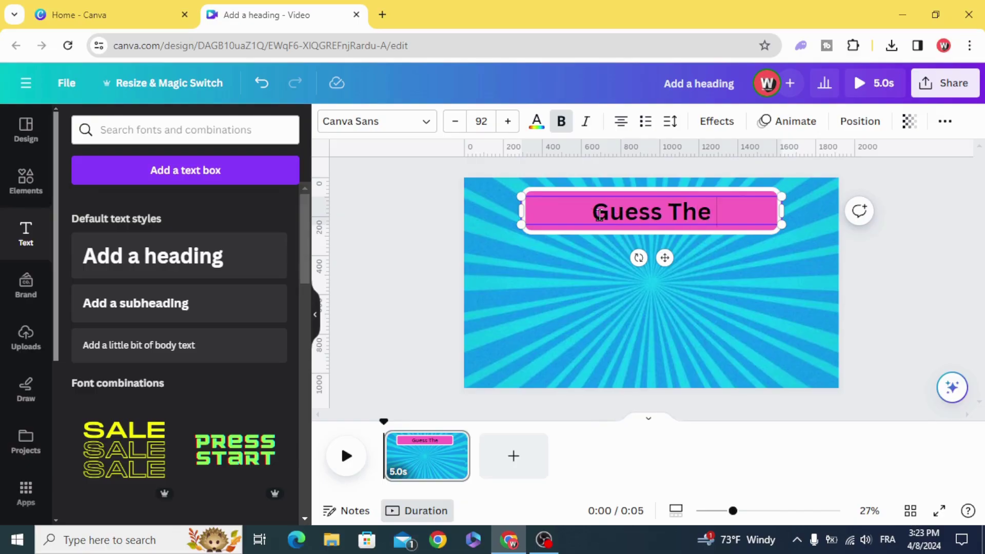
text( Flag)
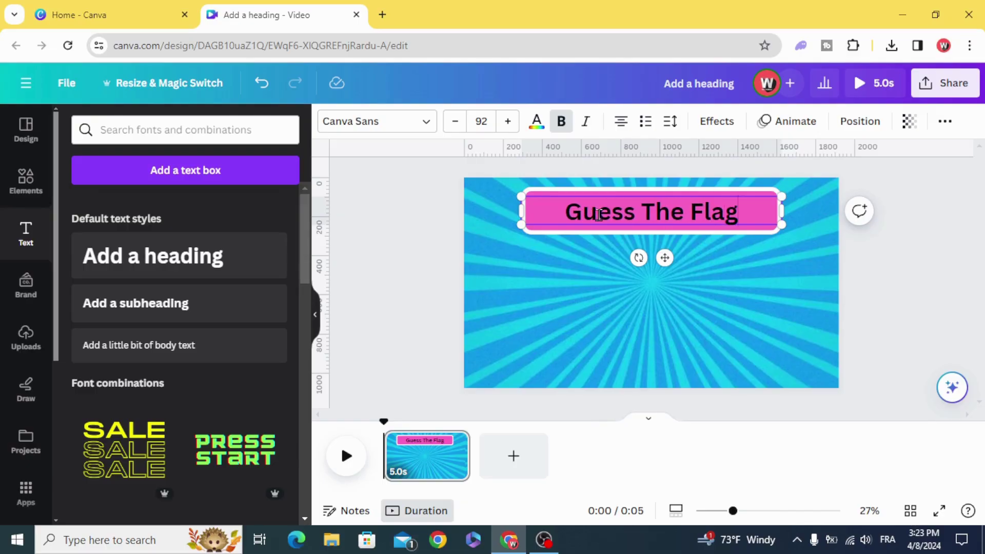
Change the heading font to Guerrilla.
click(403, 128)
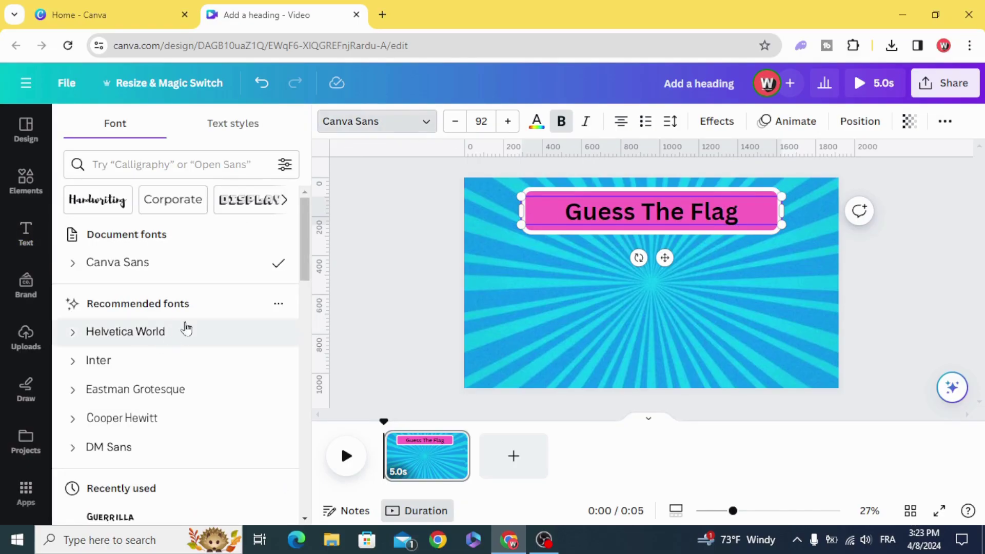
click(161, 171)
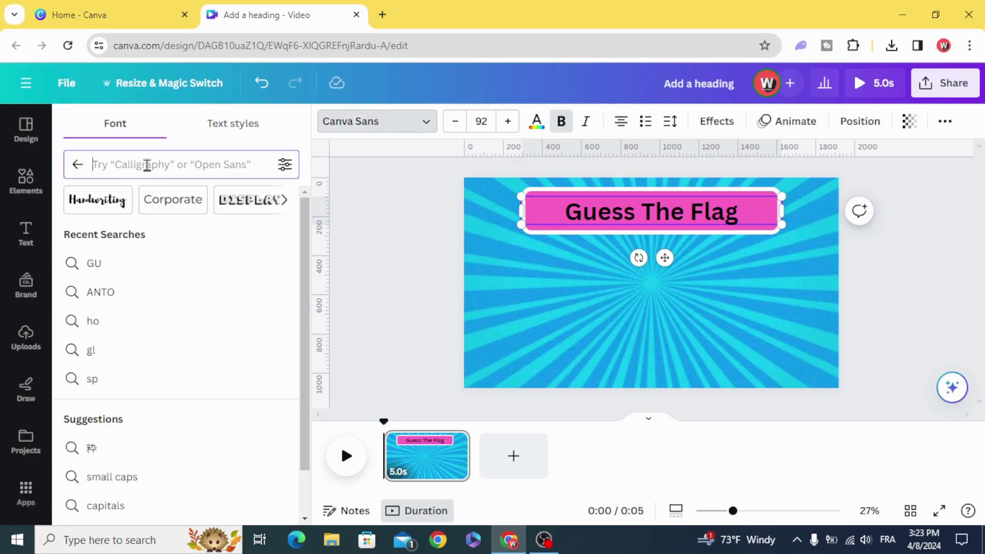
text(gu)
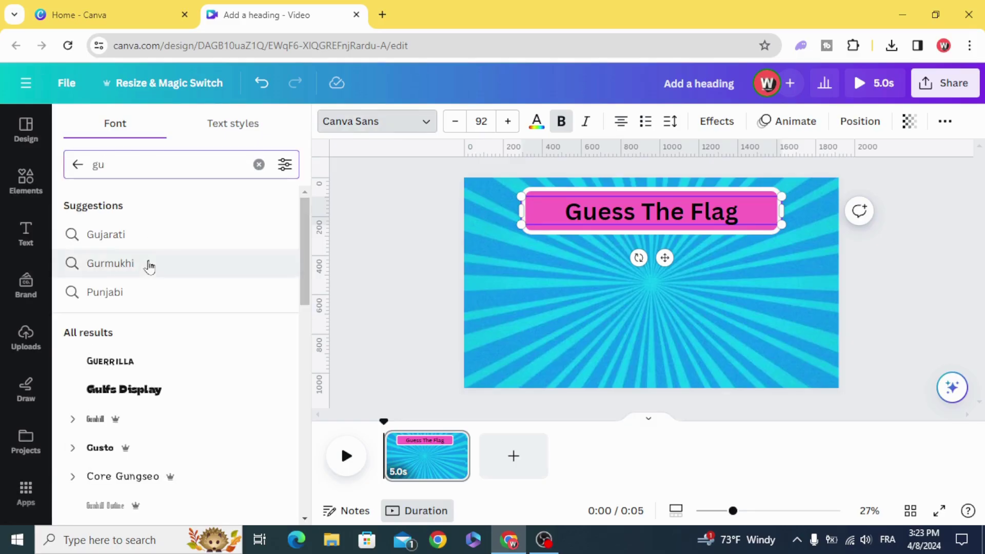
click(173, 363)
click(436, 262)
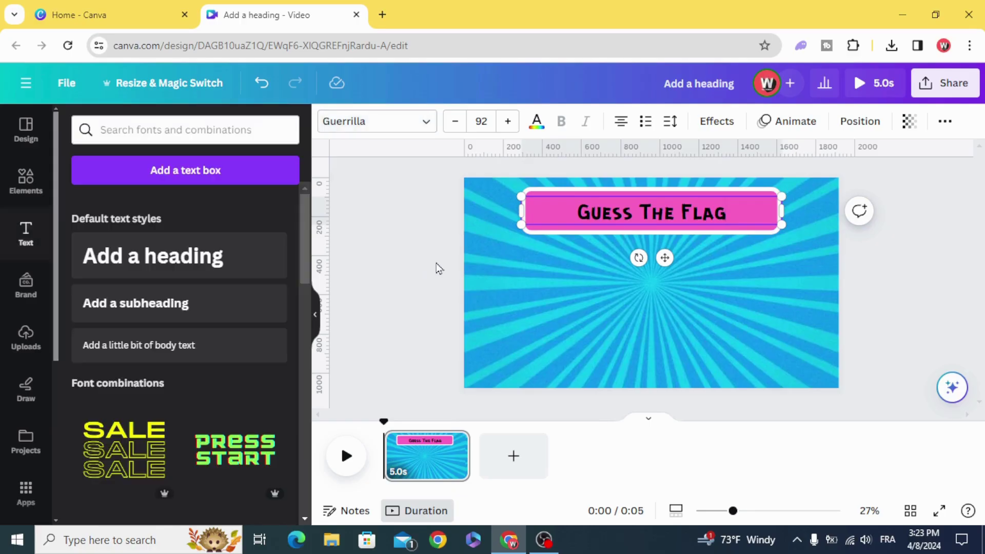
Enlarge the heading, centre it on the banner, and make its text white.
drag(576, 211, 588, 211)
drag(534, 225, 425, 236)
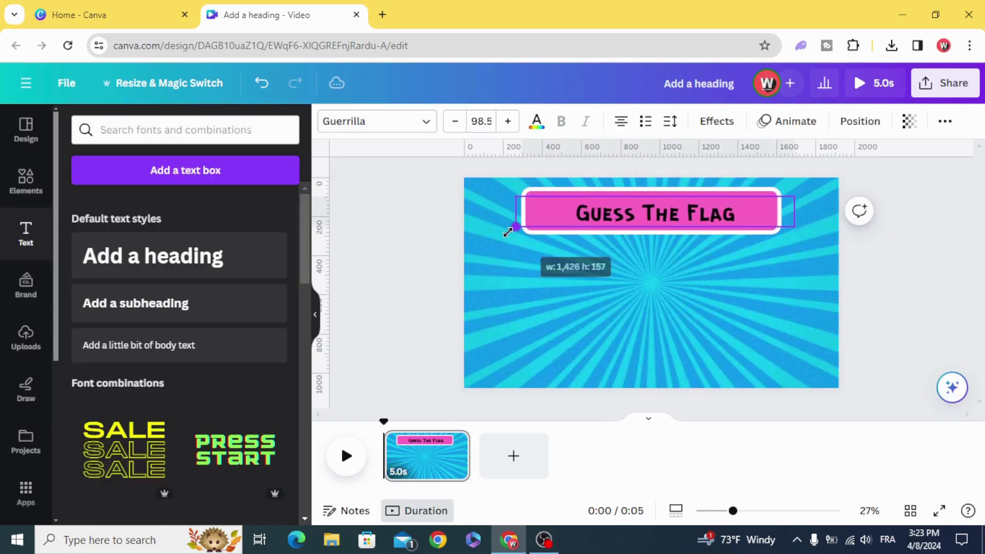
drag(512, 231, 542, 221)
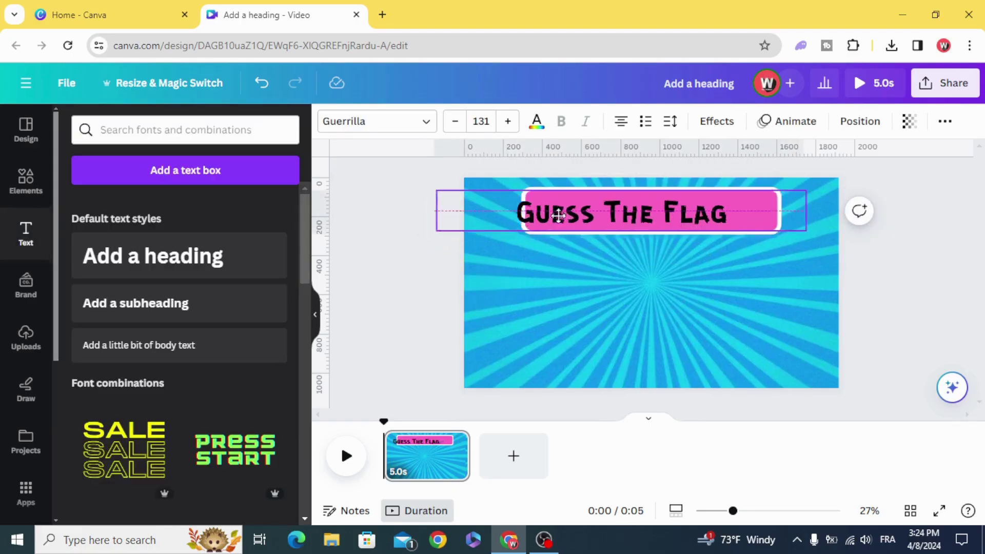
click(537, 125)
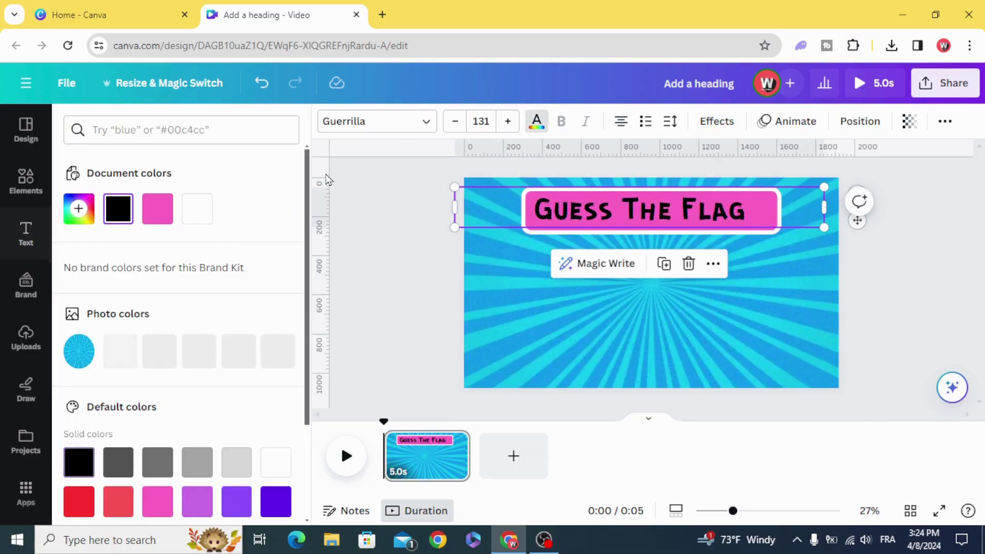
click(197, 209)
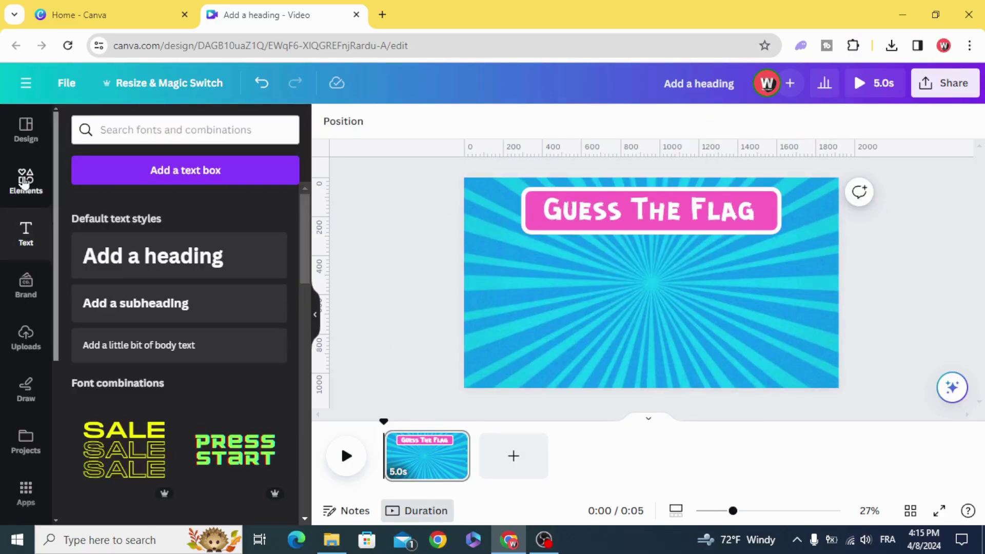
click(24, 182)
Add a rectangle frame from Elements and stretch it wide just below the banner.
scroll(125, 303, down, 5)
scroll(122, 307, down, 5)
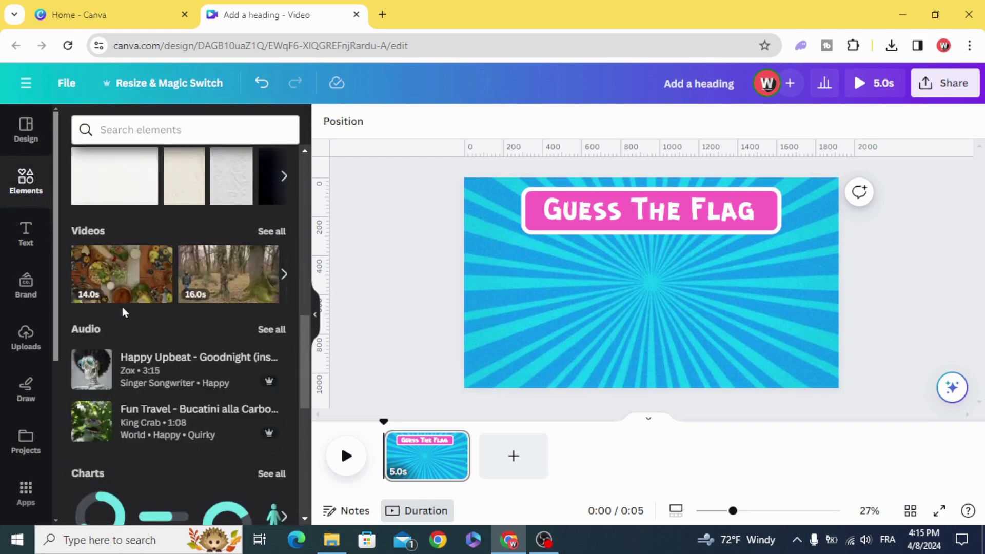
scroll(122, 307, down, 4)
scroll(122, 306, down, 3)
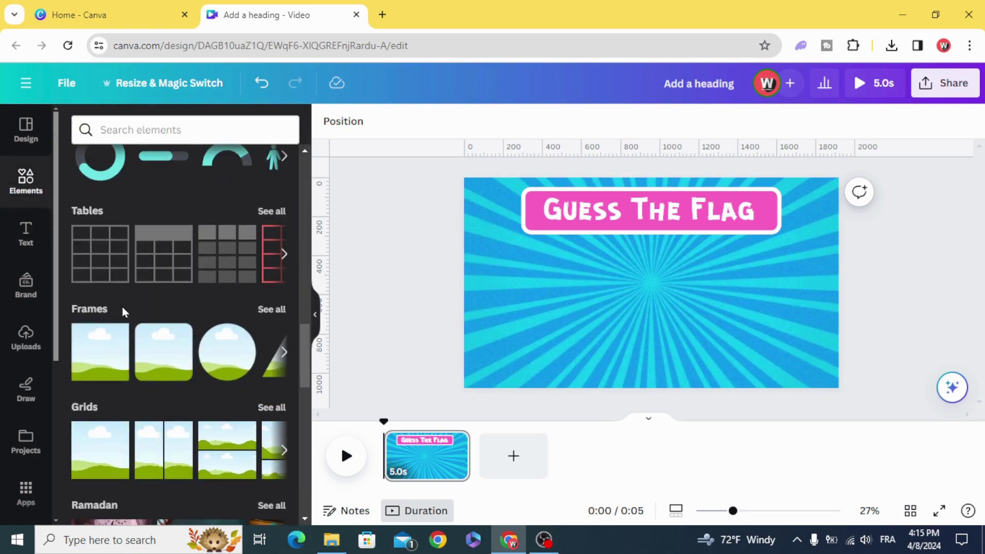
click(163, 352)
click(427, 275)
click(624, 282)
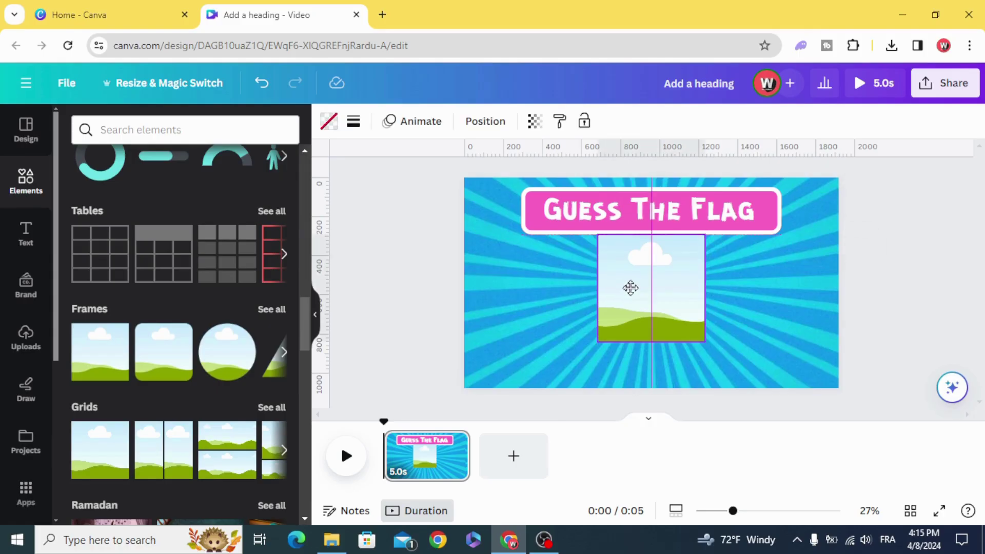
drag(598, 281, 556, 282)
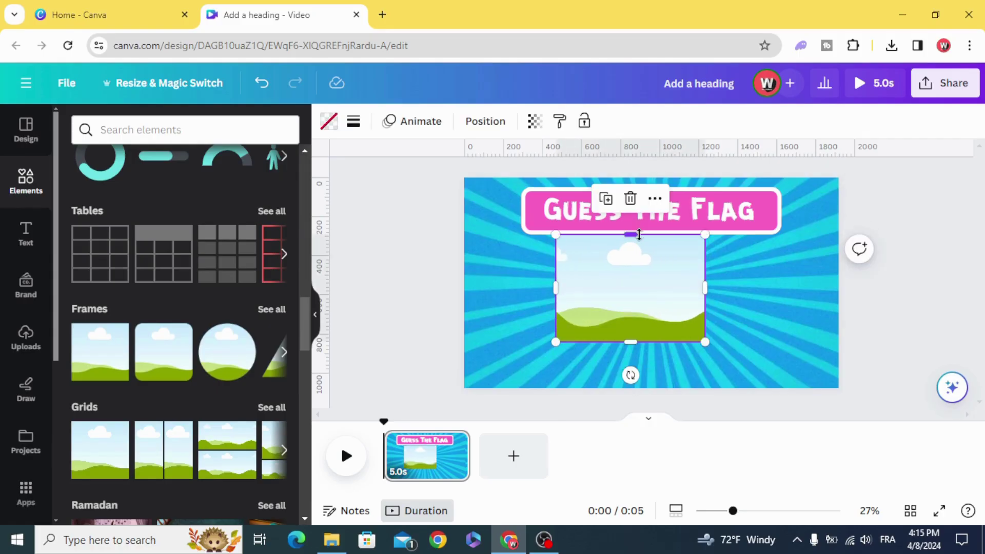
mouse_move(639, 235)
mouse_down()
mouse_move(645, 288)
mouse_move(600, 291)
mouse_up()
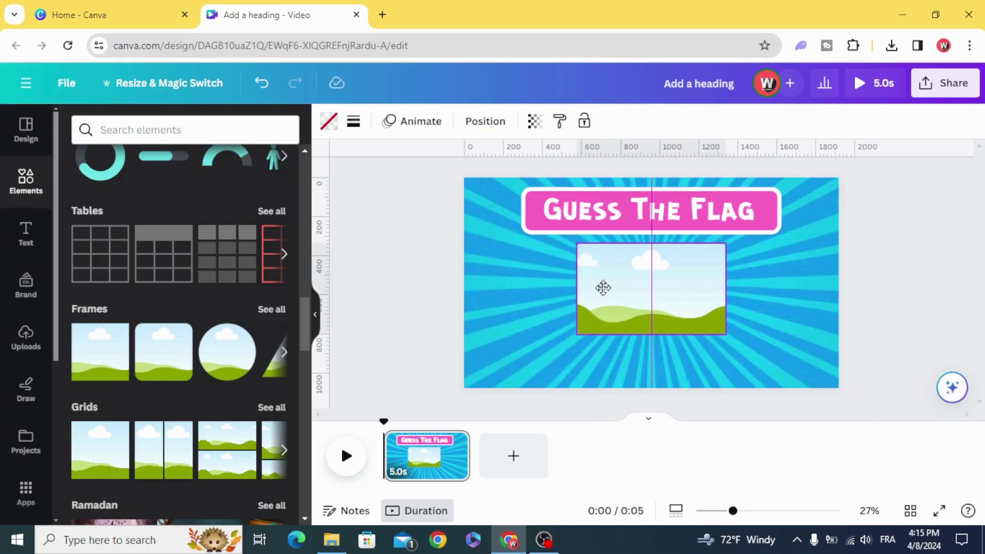
Search photos for 'spain' and drop the Spain flag photo into the frame.
click(13, 185)
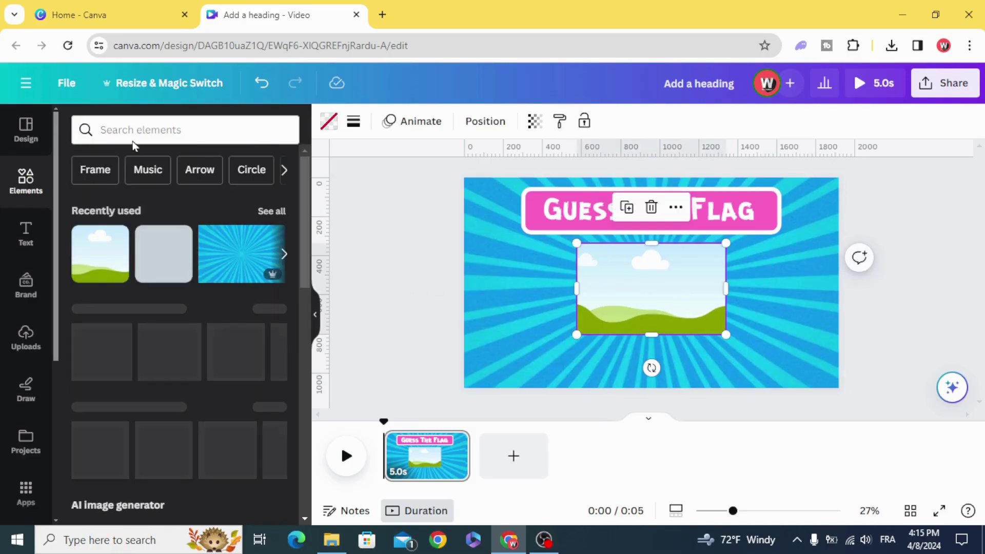
click(148, 128)
text(spa)
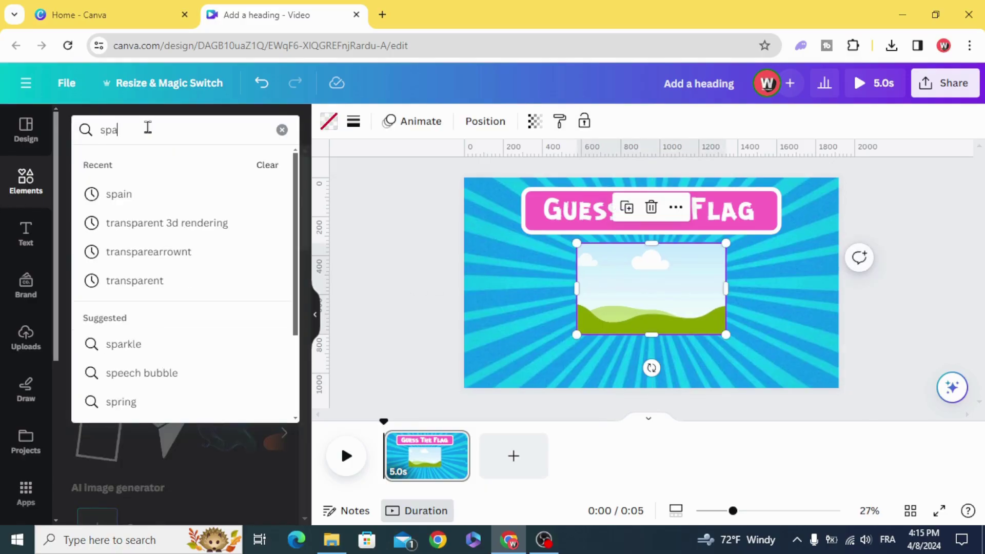
text(in)
key(Return)
click(174, 165)
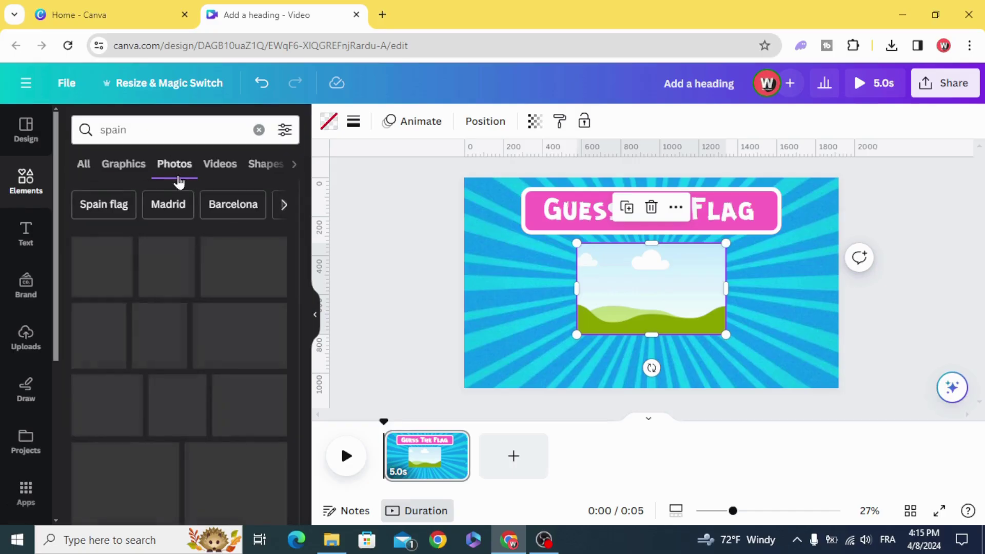
drag(123, 272, 635, 273)
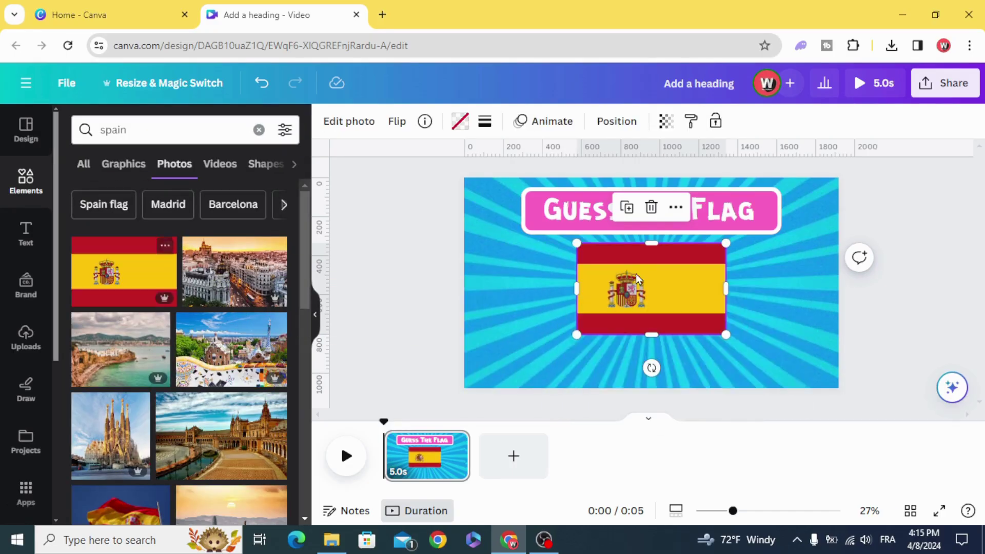
click(425, 297)
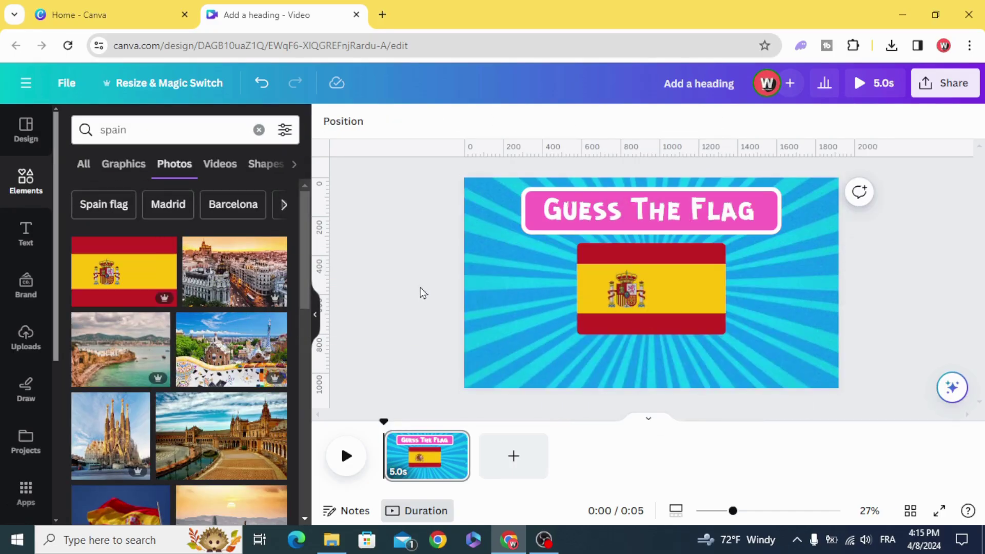
Move the pink shape to the slide bottom and shrink it into a thin bar.
click(531, 235)
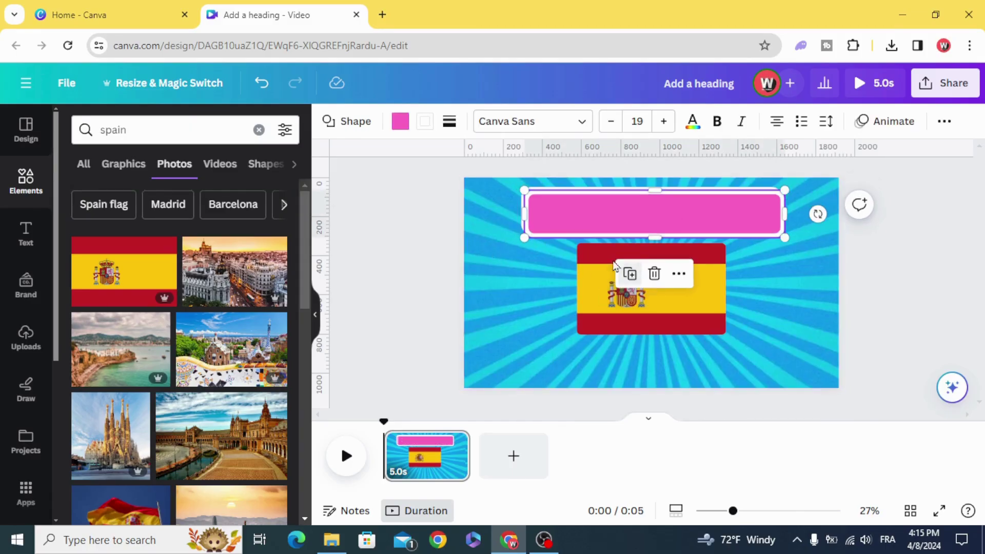
drag(587, 222, 581, 365)
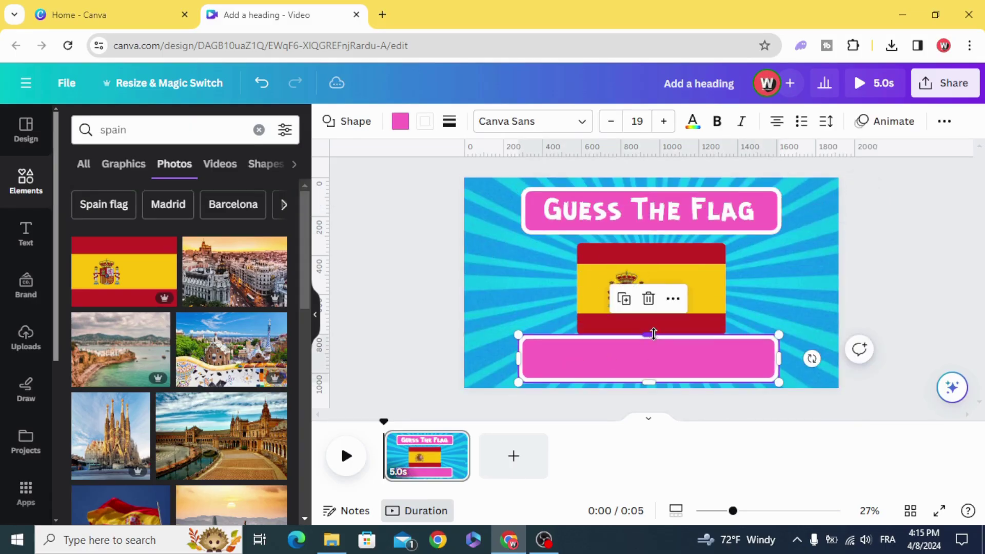
drag(654, 336, 654, 352)
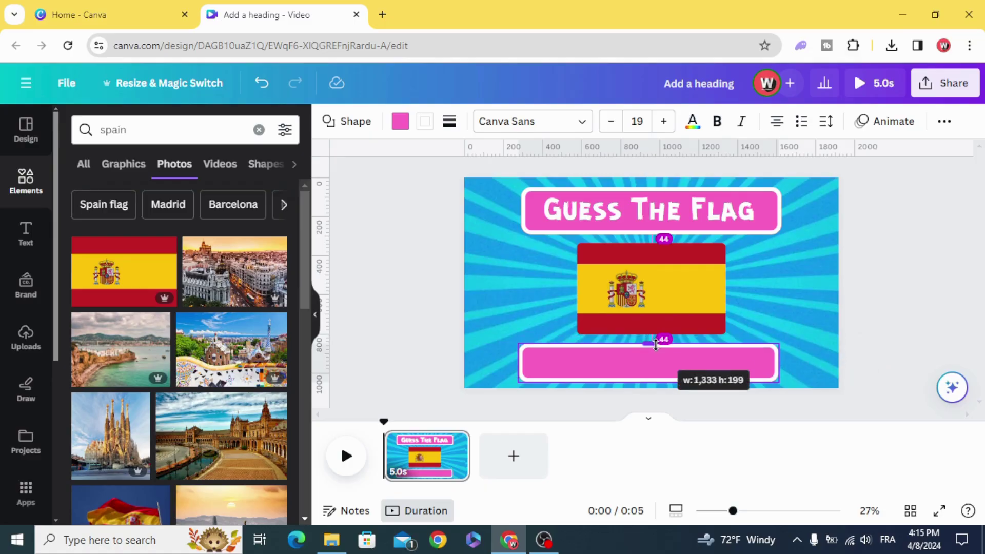
click(414, 341)
drag(579, 371, 585, 361)
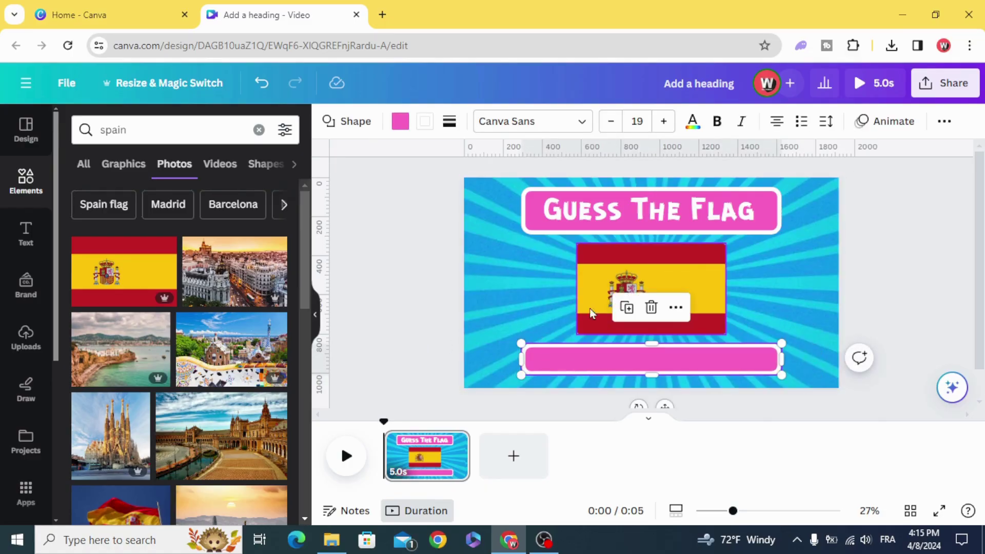
Duplicate the bar, colour the lower copy white, and lay the pink bar over it.
click(626, 308)
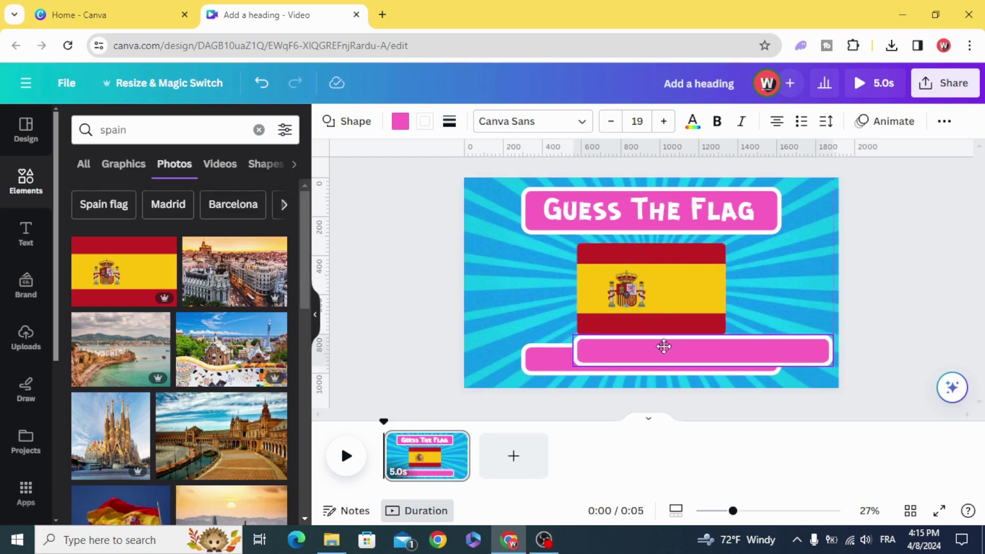
drag(610, 364, 676, 353)
click(546, 358)
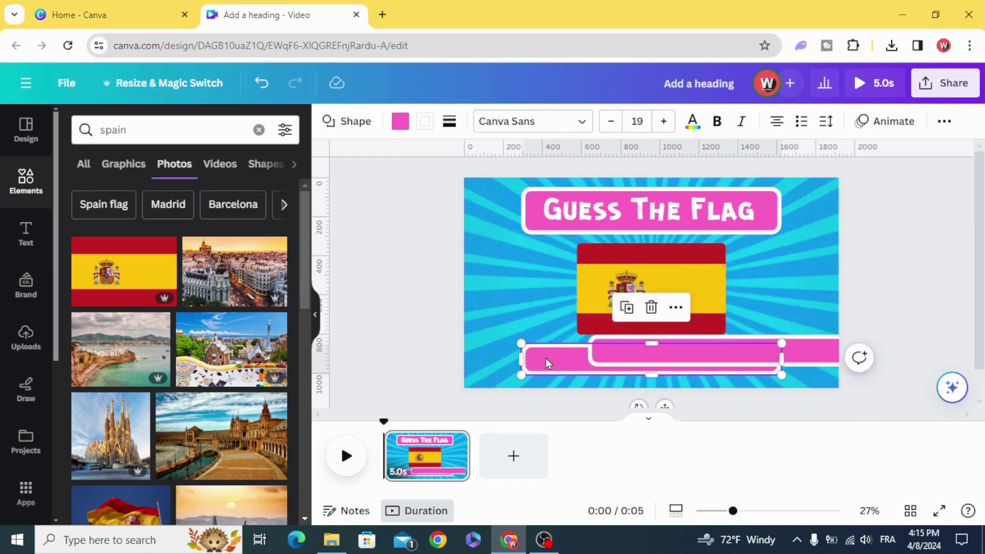
click(401, 123)
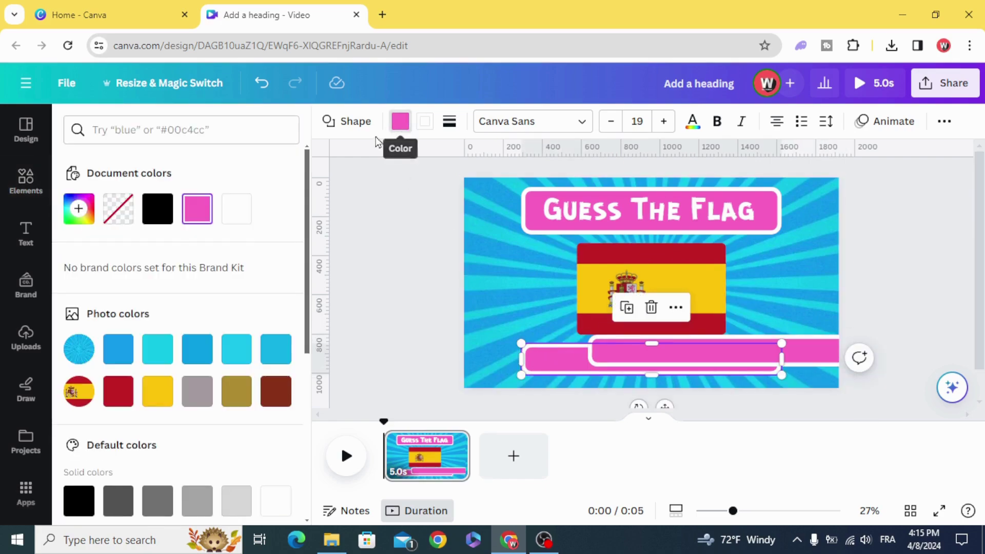
click(232, 219)
click(432, 312)
drag(667, 341, 636, 354)
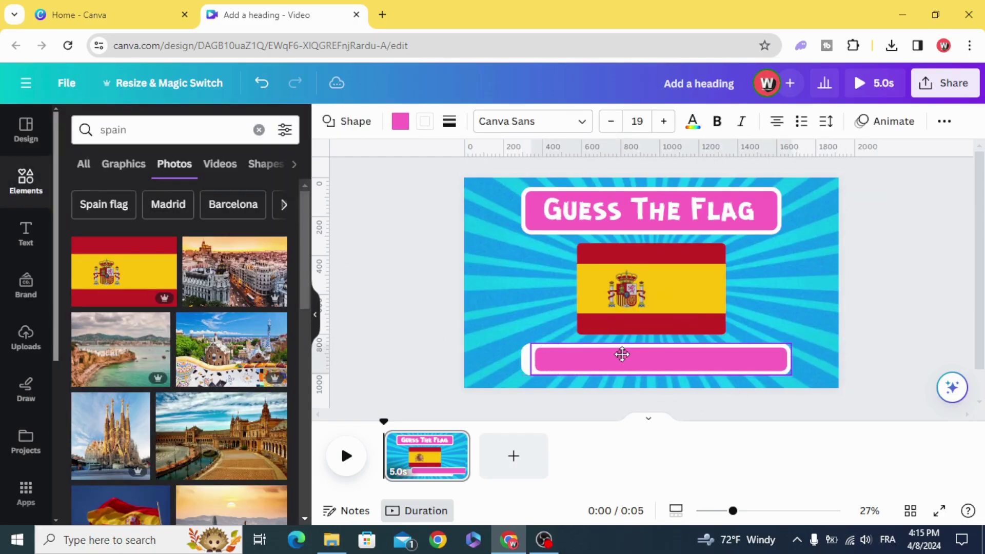
drag(617, 354, 612, 354)
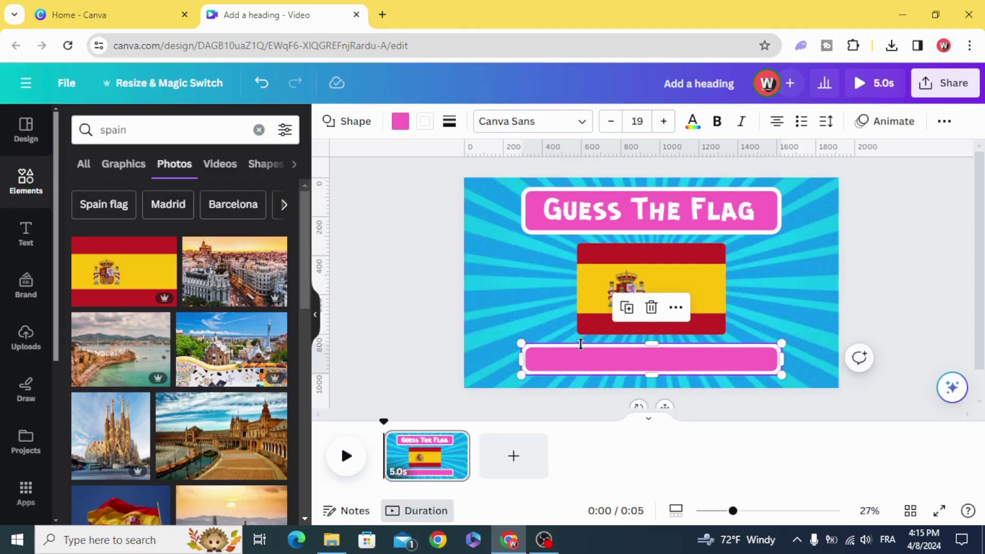
click(443, 341)
click(603, 351)
Give the pink bar a Wipe animation at the slowest speed.
click(888, 121)
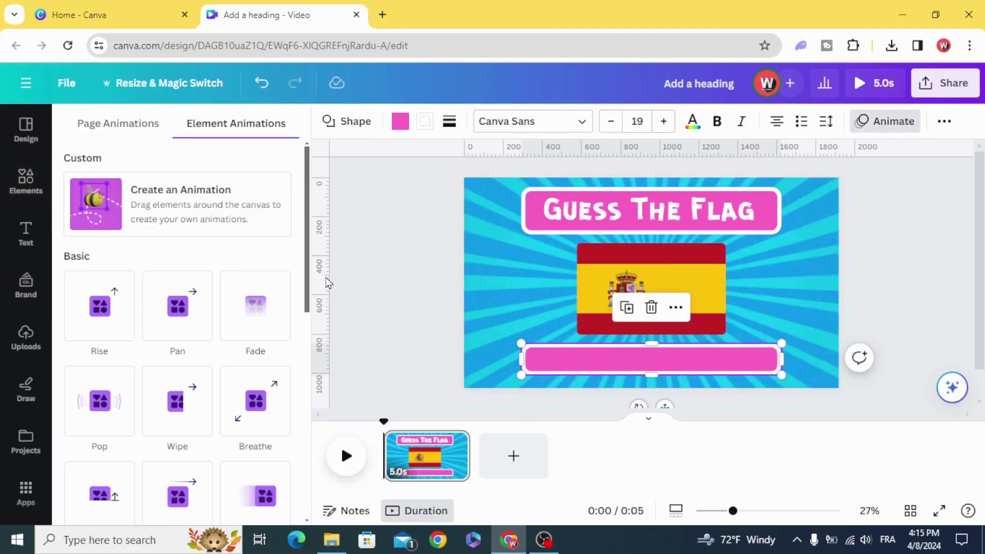
scroll(123, 337, down, 2)
click(177, 334)
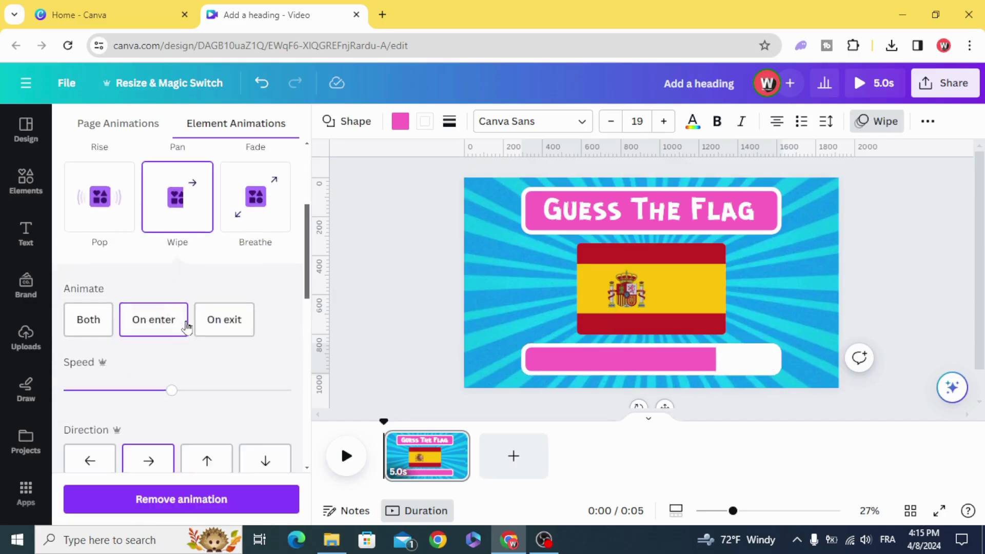
click(64, 374)
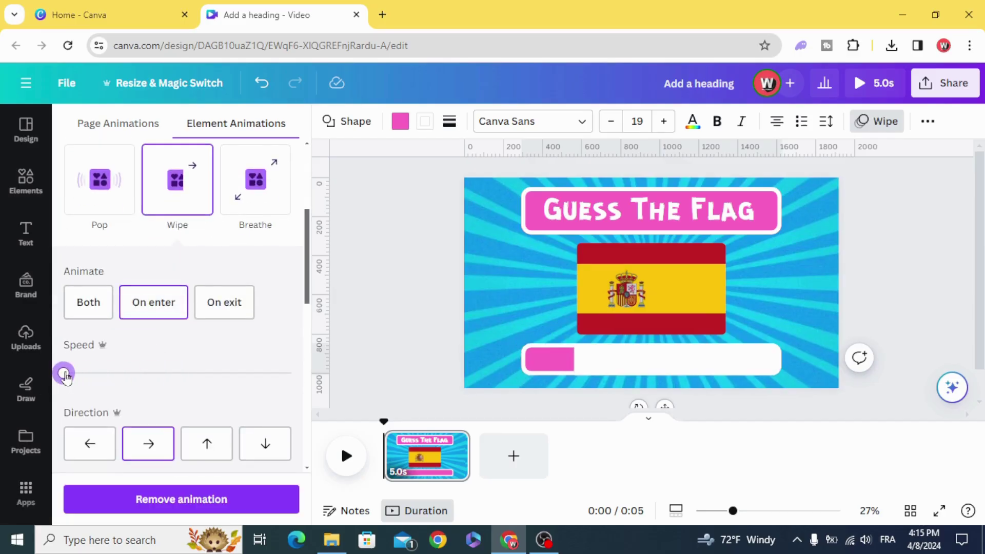
click(386, 312)
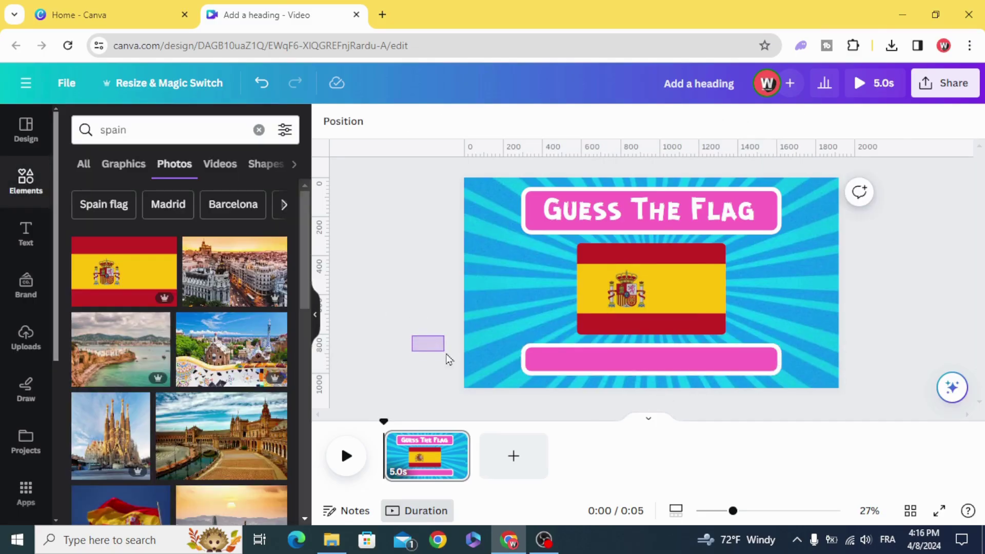
drag(446, 357, 447, 363)
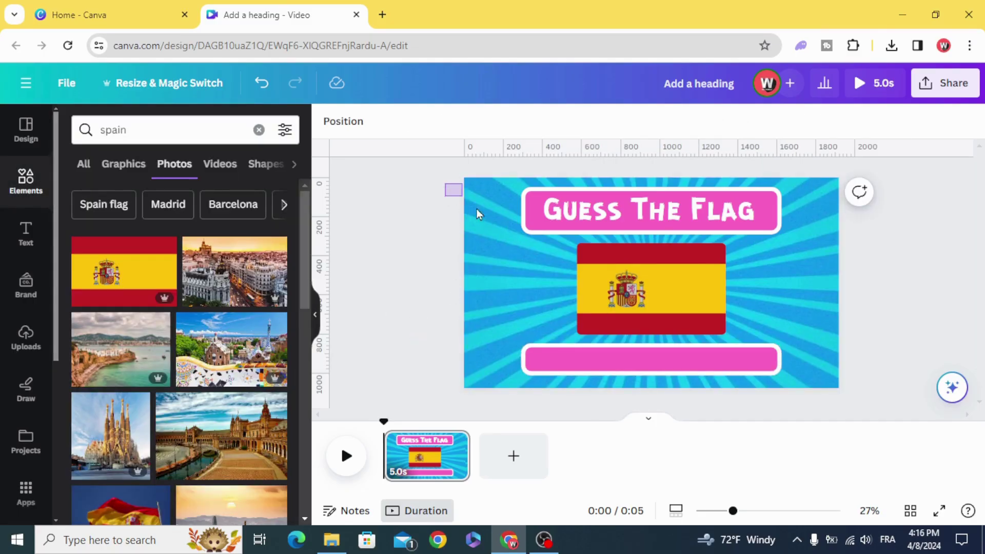
drag(476, 213, 645, 318)
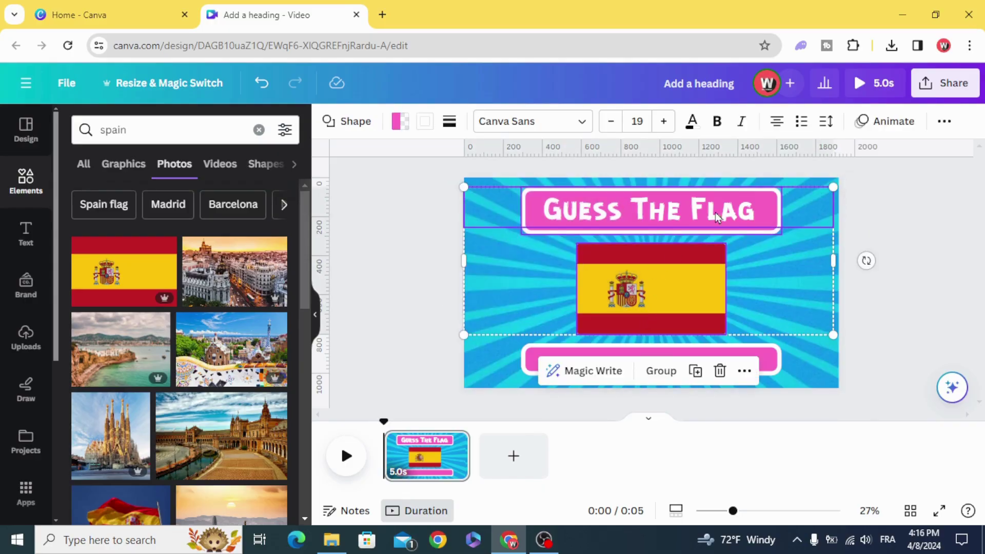
Apply the Pop animation to the heading and Spain flag together.
click(895, 118)
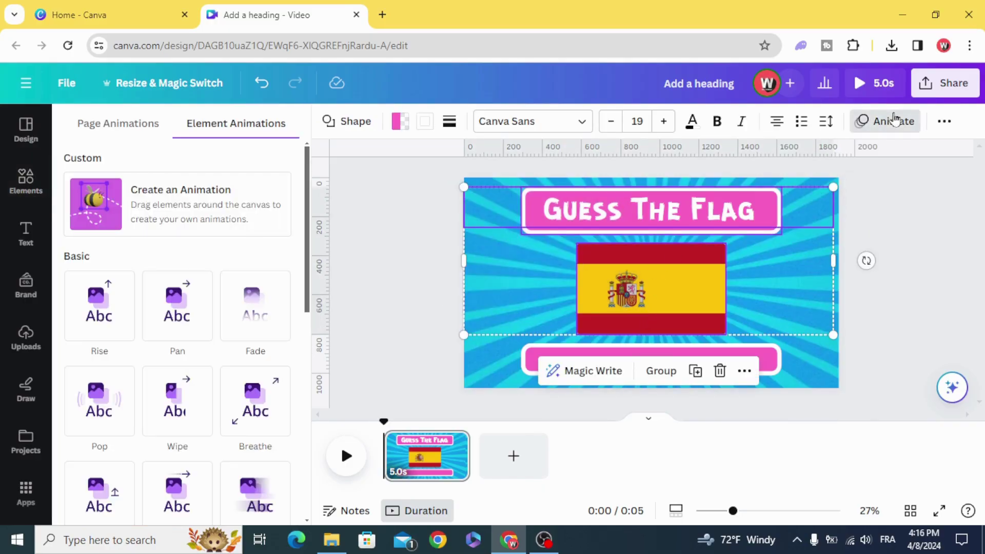
click(108, 392)
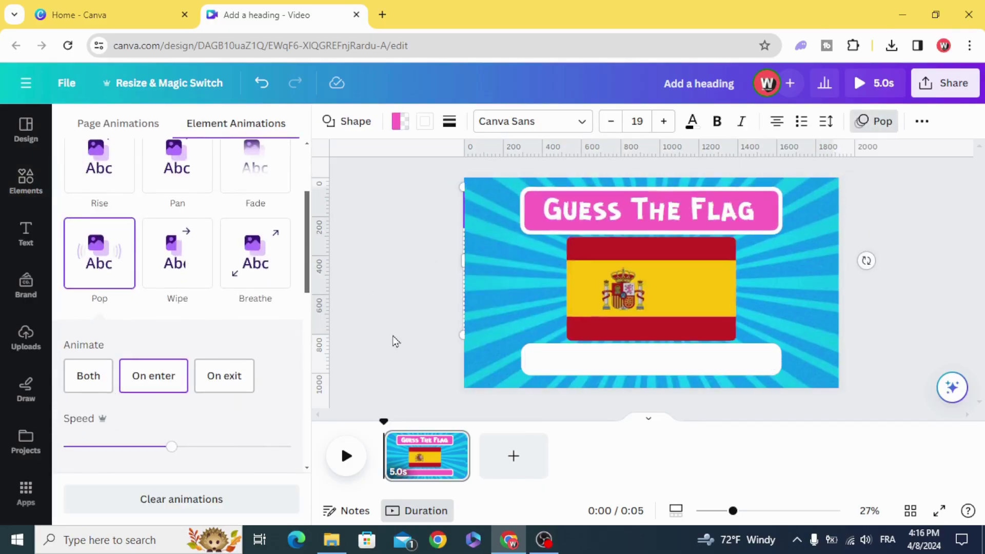
click(402, 341)
click(561, 365)
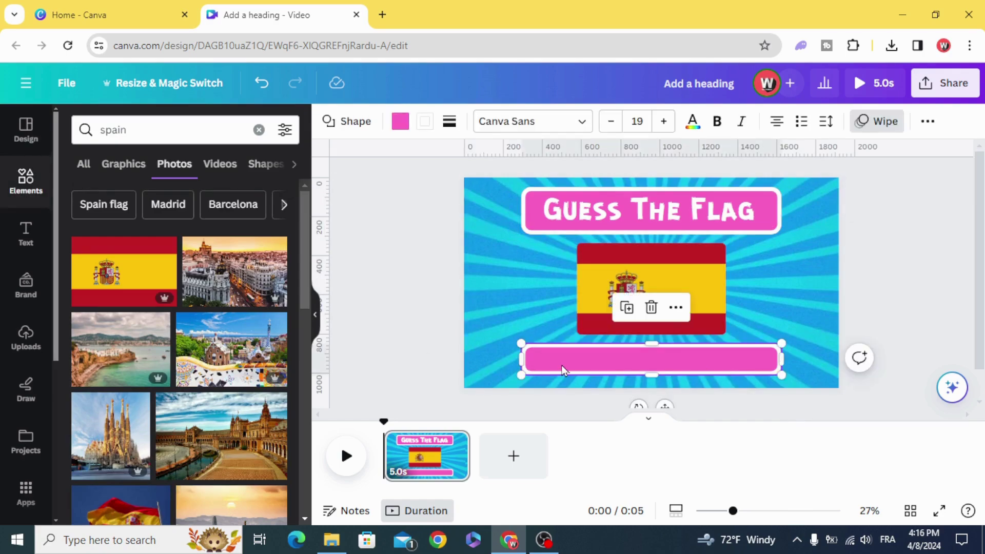
drag(424, 348, 551, 379)
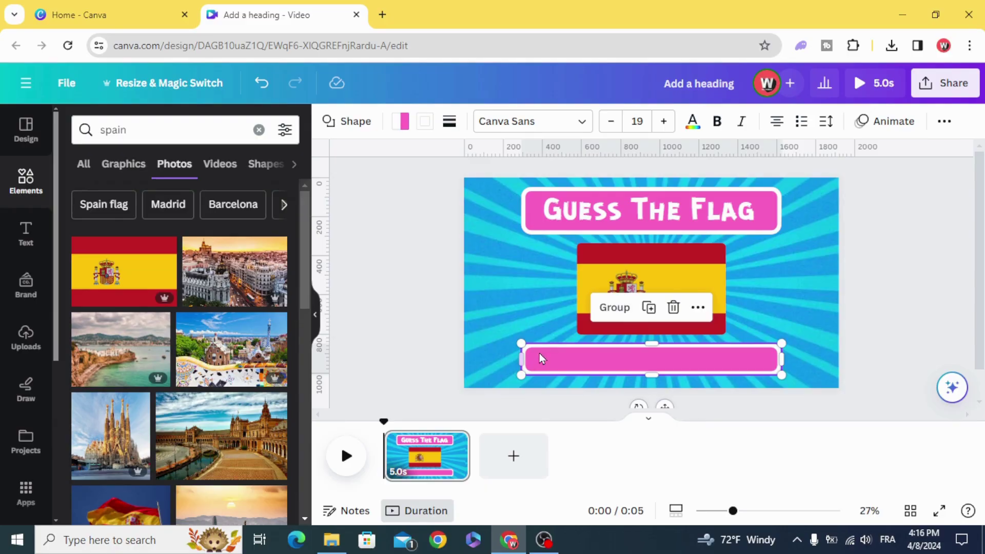
Group the timer bar pieces and show the group's timing on the timeline.
click(615, 309)
click(703, 307)
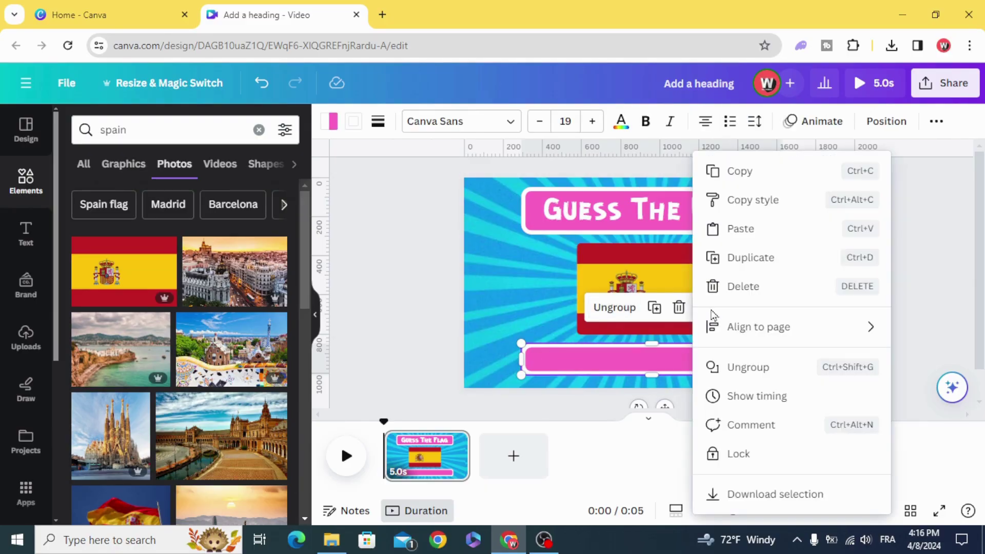
click(749, 397)
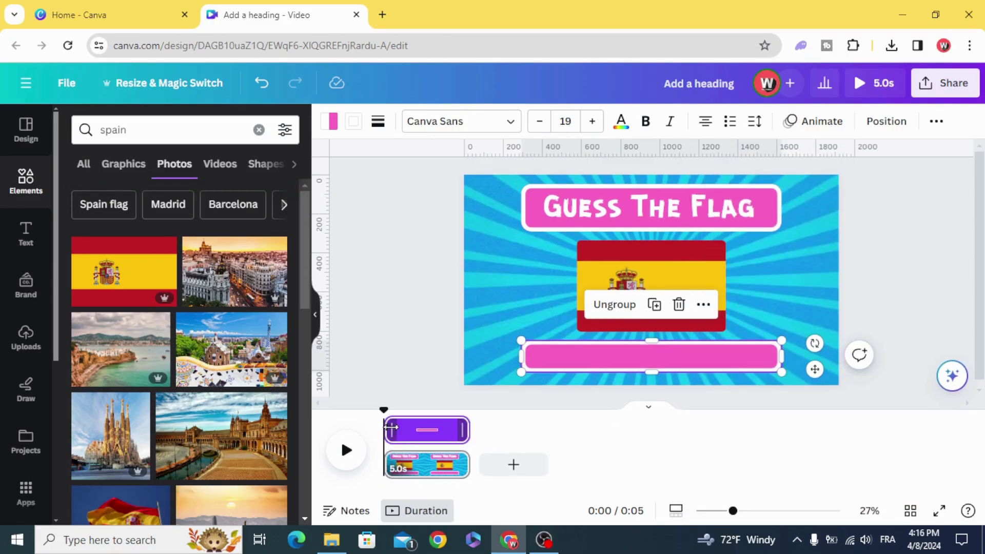
Trim the timer bar's track to start later and end before the page finishes.
drag(390, 427, 405, 427)
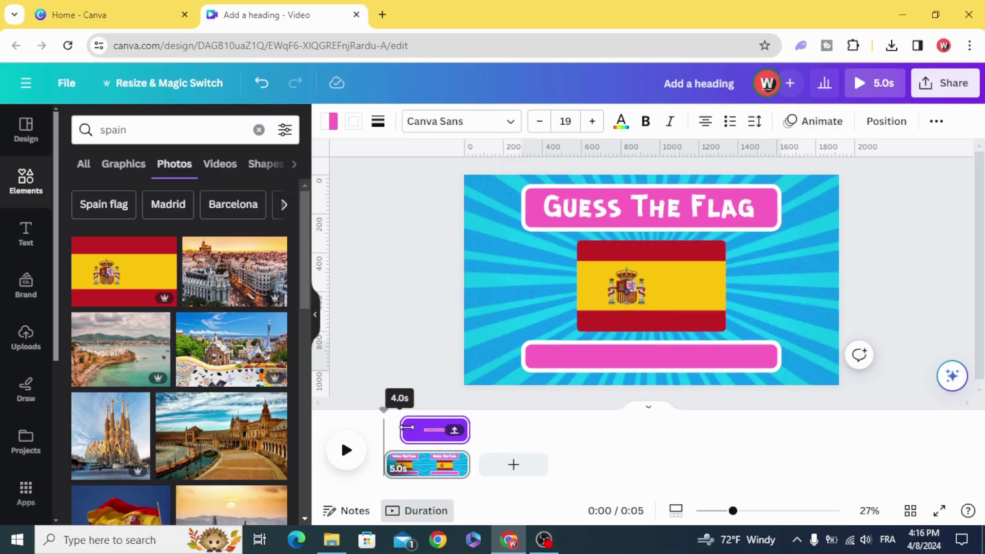
drag(407, 427, 410, 430)
click(347, 450)
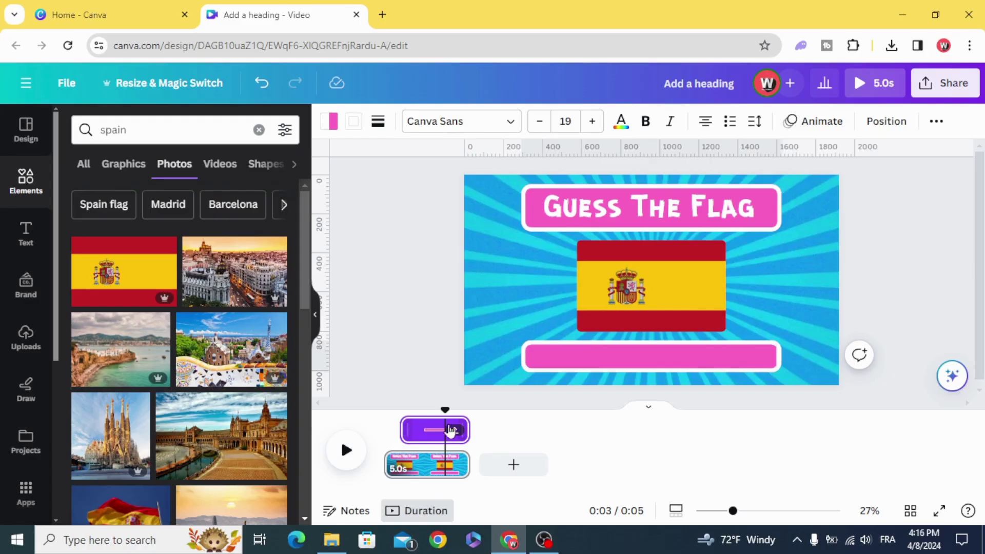
drag(465, 428, 459, 432)
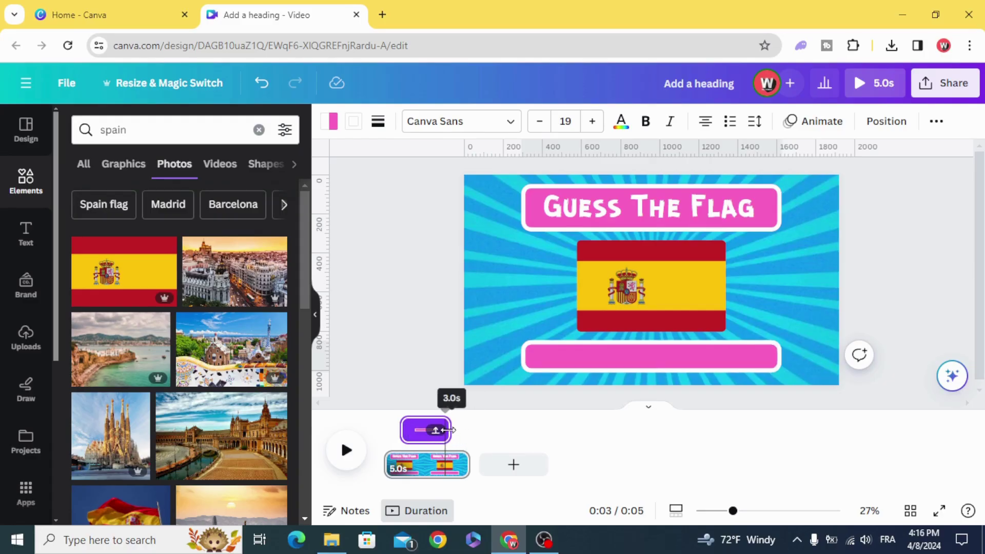
drag(448, 430, 447, 430)
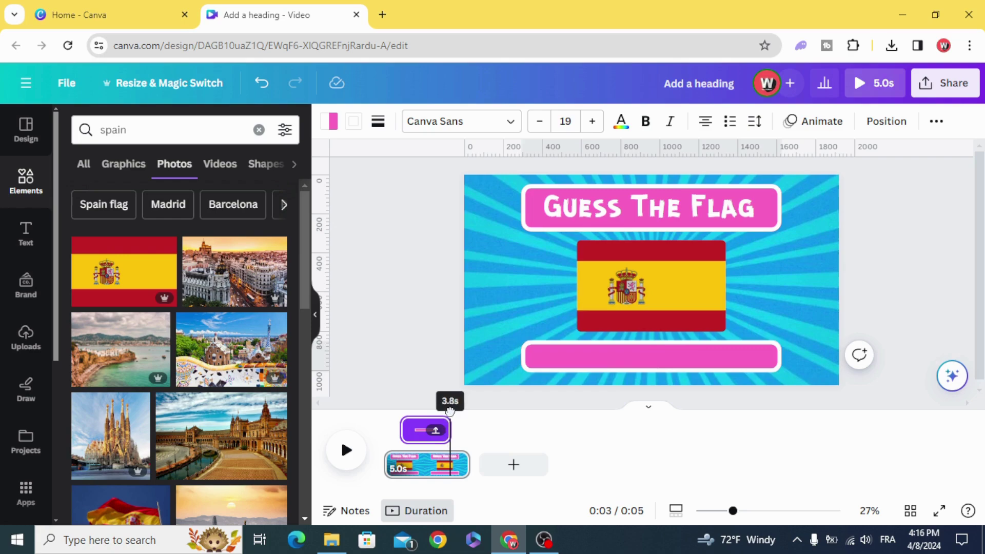
Duplicate the title's pink box, narrow the copy, and move it onto the bottom timer bar.
click(450, 411)
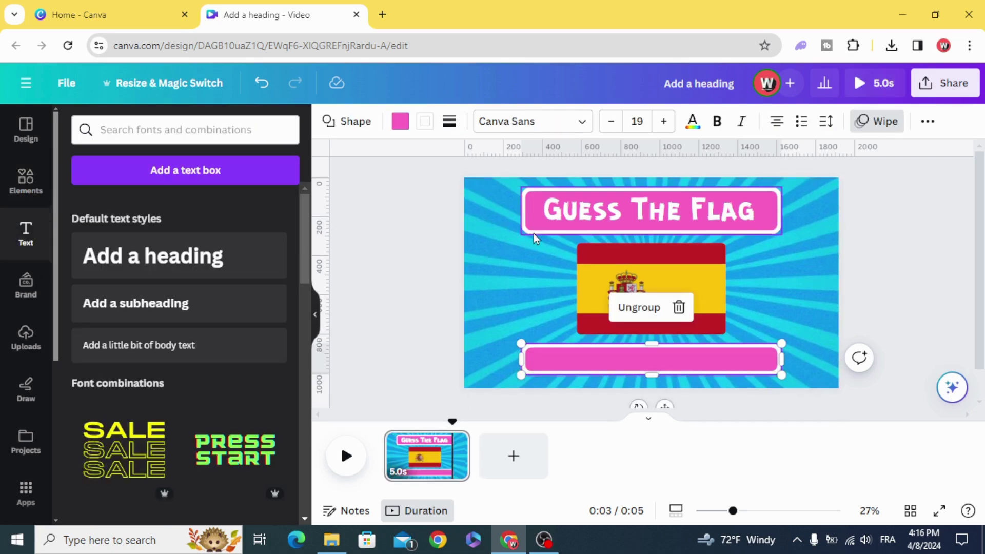
click(534, 233)
click(629, 273)
mouse_move(561, 222)
mouse_down()
mouse_move(534, 301)
mouse_move(578, 297)
mouse_up()
drag(651, 295, 625, 355)
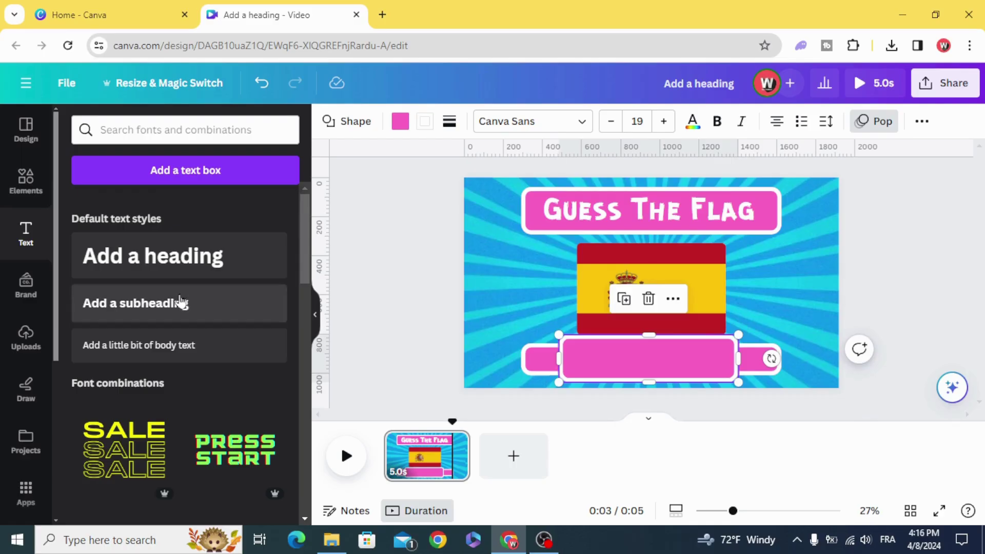
Add a 'SPAIN' heading on the bottom pink label in the Guerrilla font.
click(154, 255)
drag(605, 283, 605, 354)
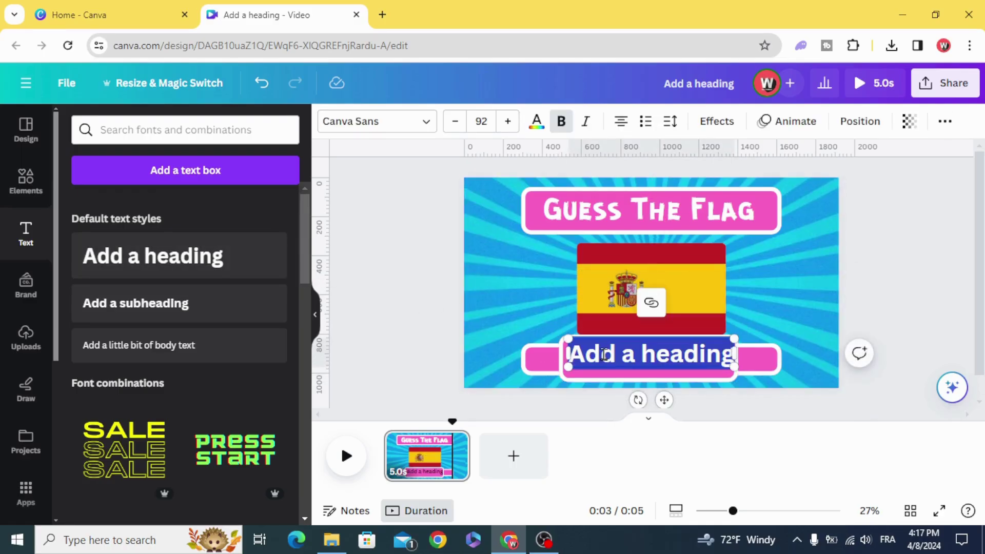
text(SPAI)
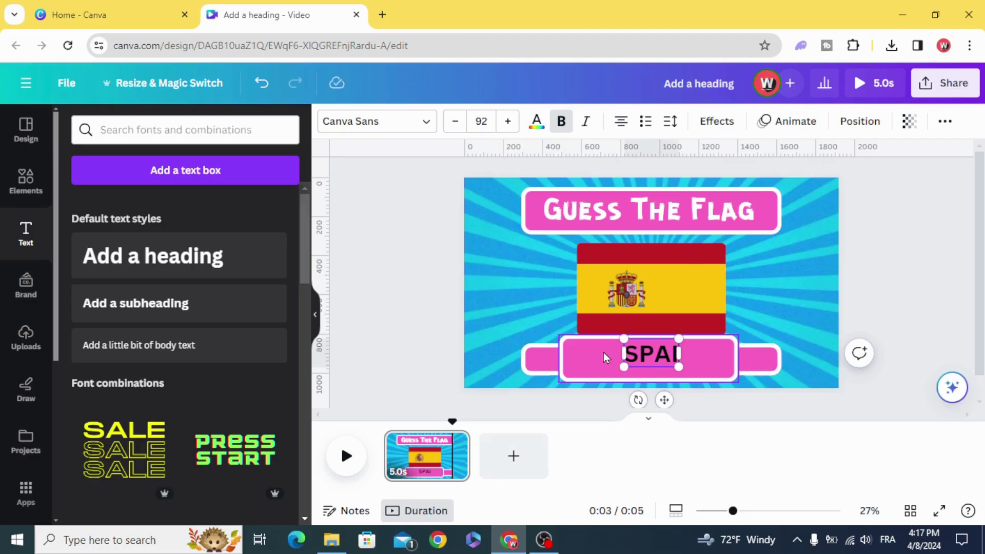
text(N)
click(343, 122)
text(gu)
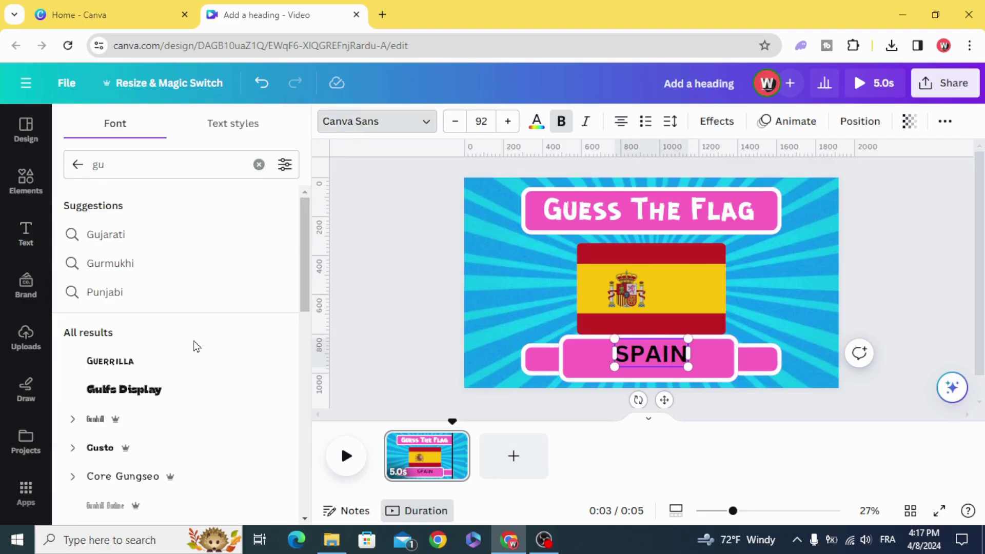
click(207, 361)
Make the SPAIN text white, enlarge it, and centre it within the pink label.
click(535, 122)
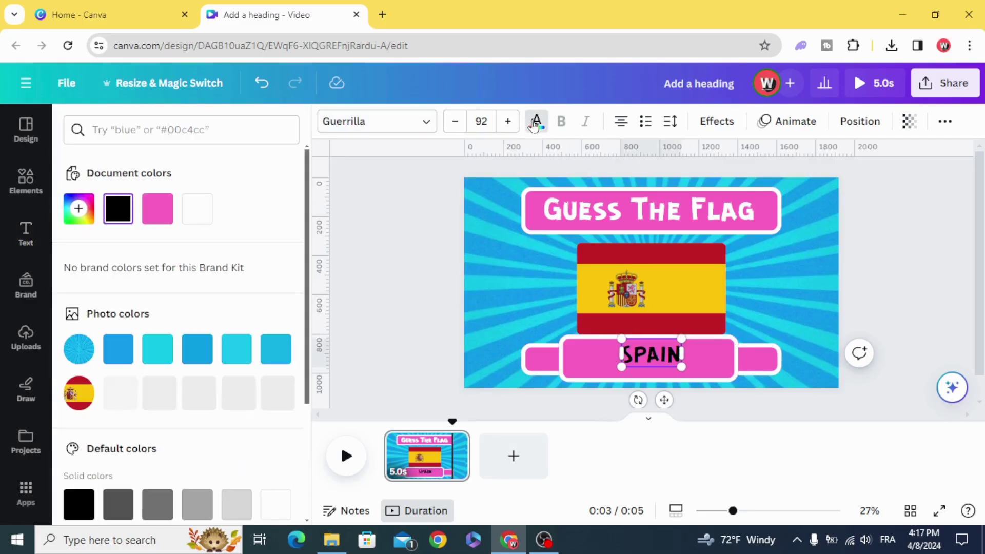
click(209, 212)
click(590, 352)
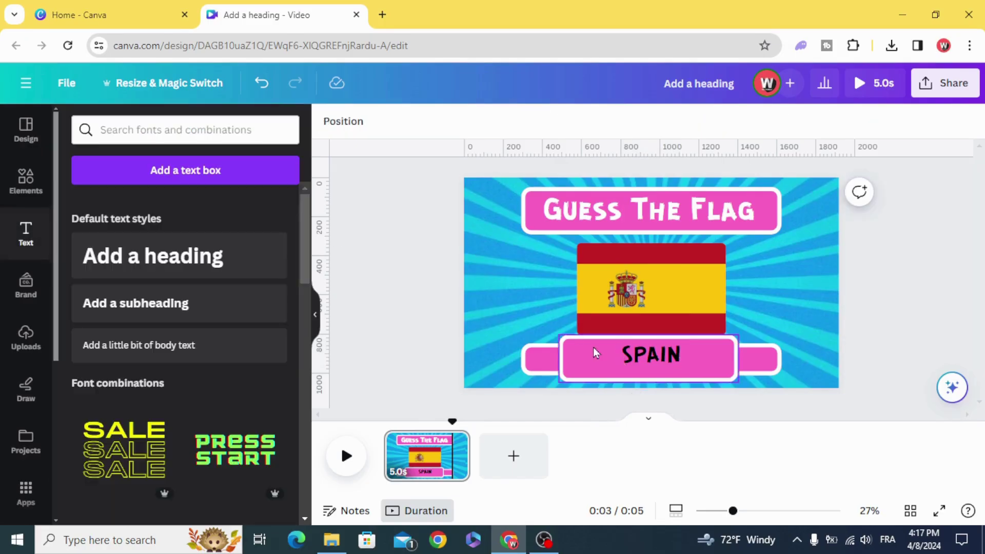
click(651, 354)
click(537, 122)
click(203, 210)
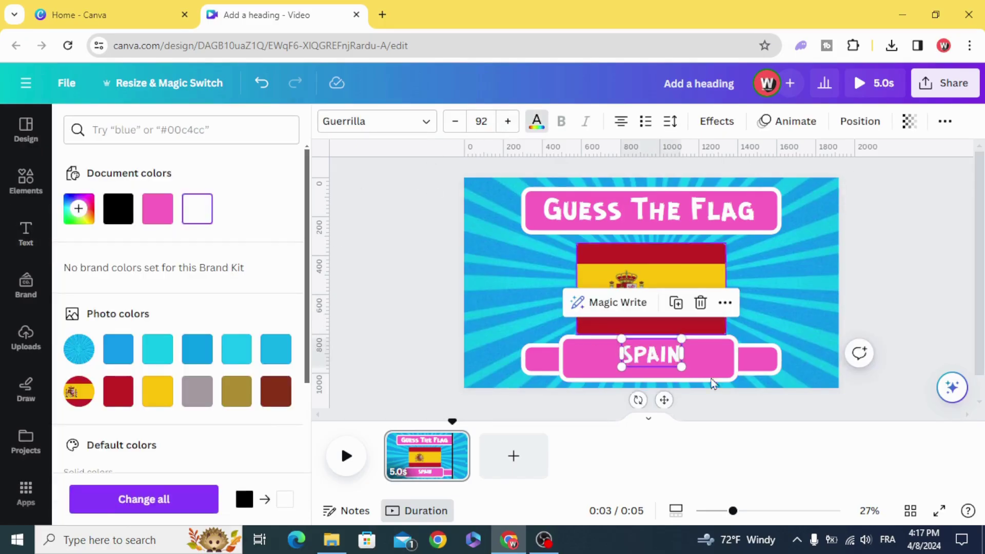
drag(684, 367, 702, 402)
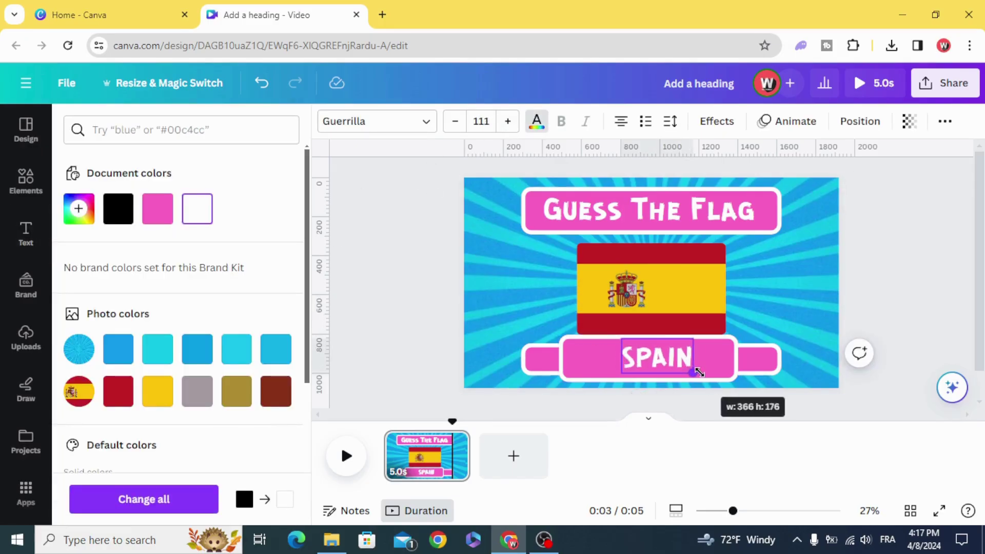
click(438, 345)
drag(662, 361, 651, 360)
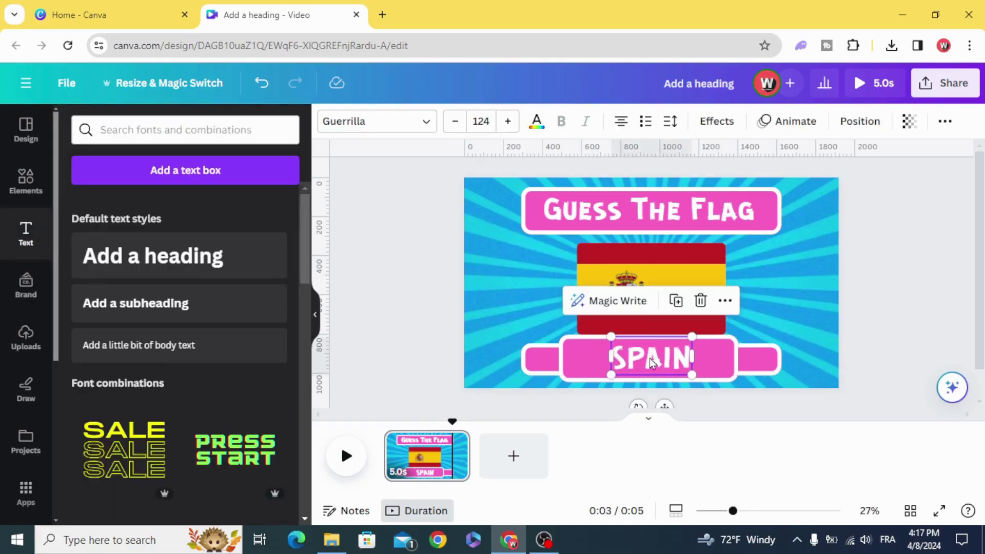
Finish cropping the sunburst background image and select the pink banner behind SPAIN.
click(528, 305)
double_click(536, 302)
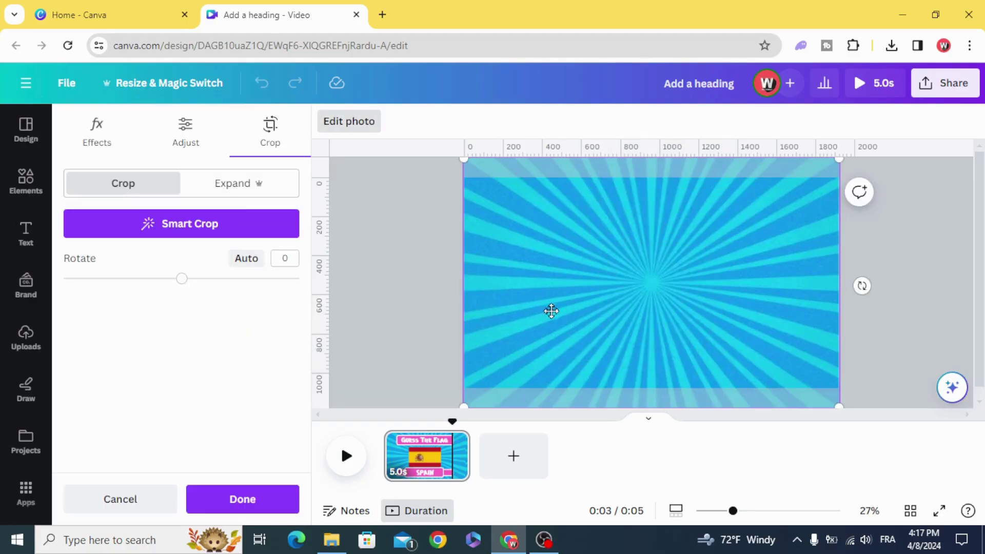
click(359, 284)
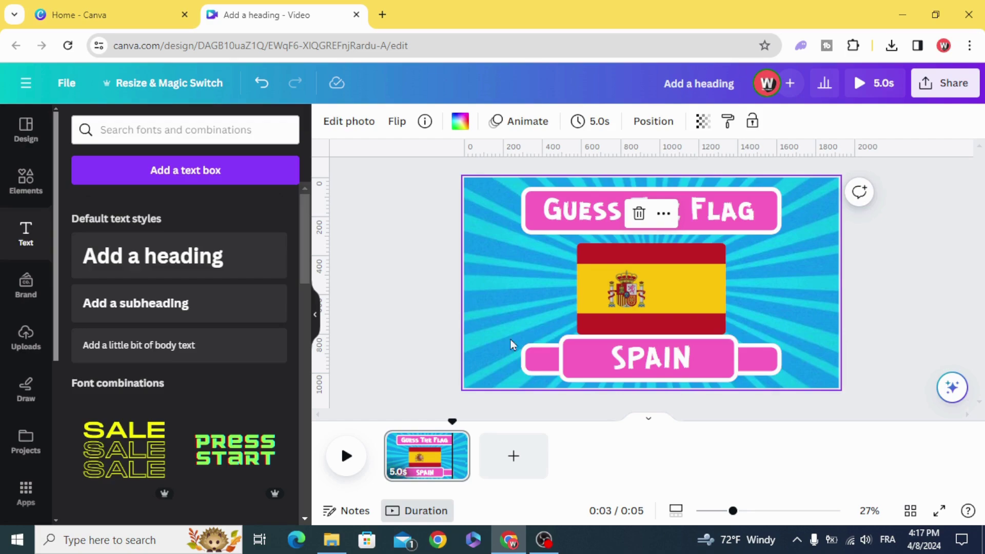
click(581, 369)
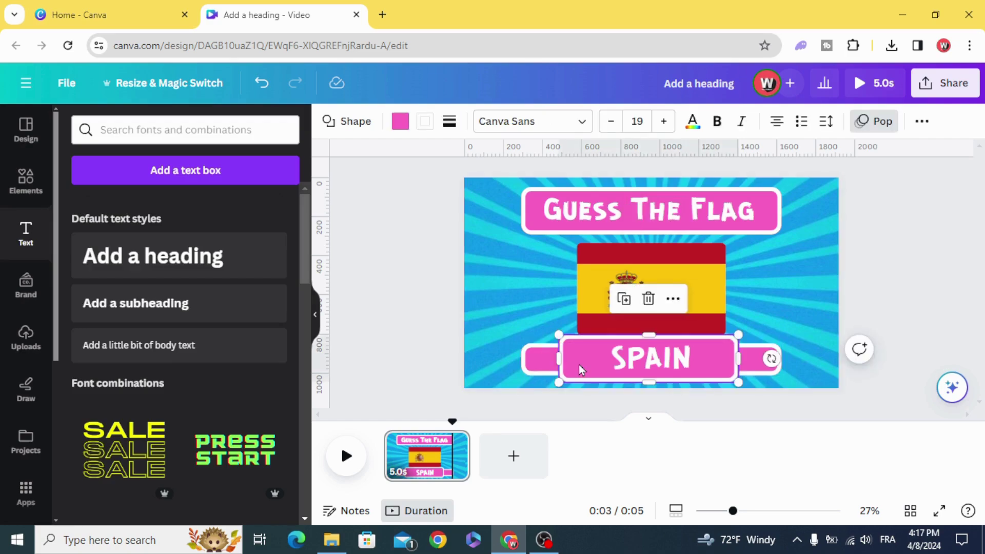
Show element timing and delay the SPAIN text so it appears near the page's end.
right_click(581, 367)
click(653, 343)
mouse_move(388, 430)
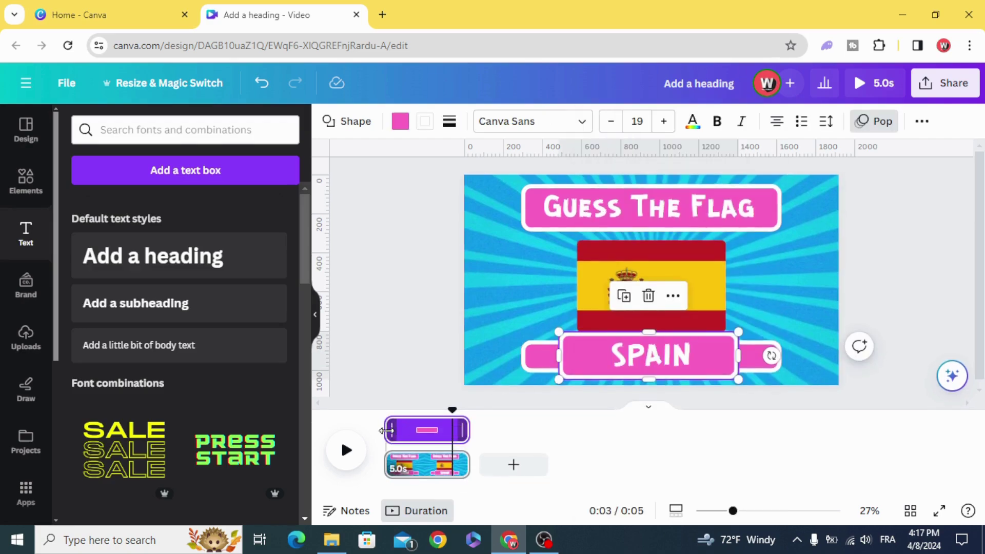
drag(391, 430, 451, 439)
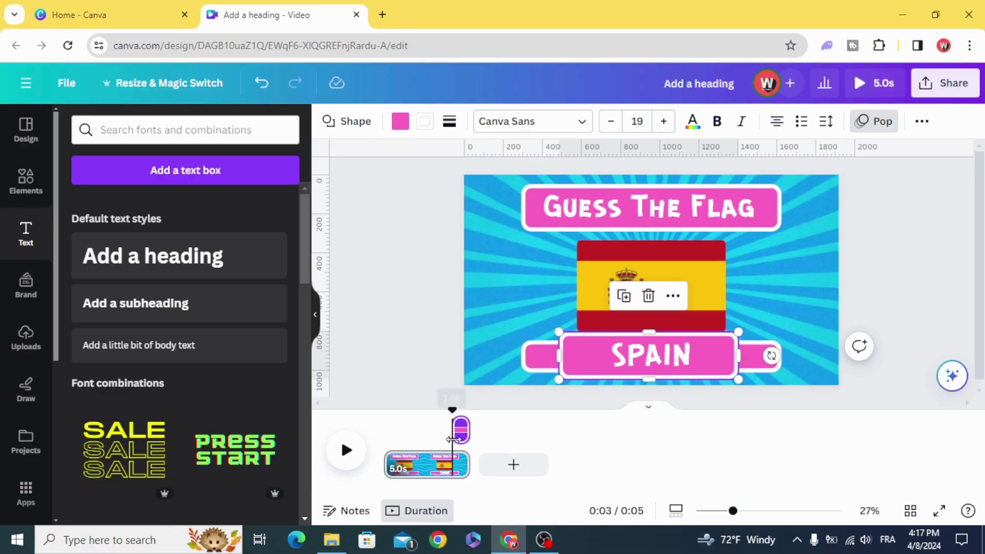
click(640, 362)
drag(392, 430, 458, 438)
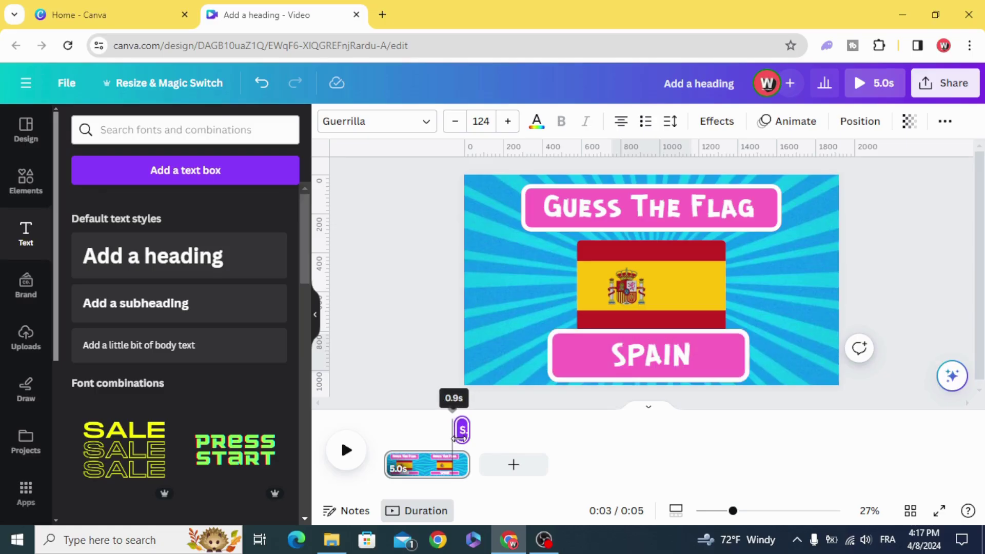
click(619, 359)
click(630, 359)
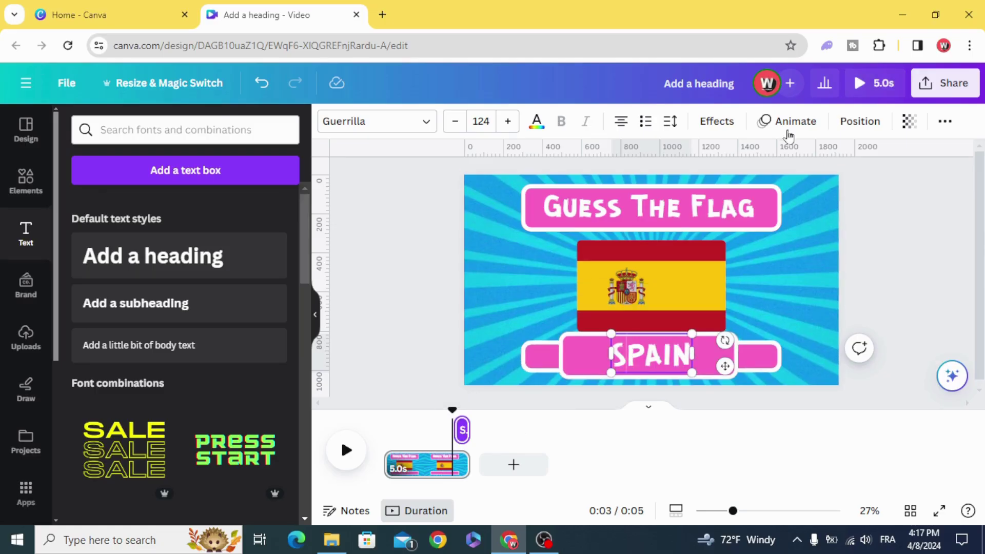
click(374, 341)
Apply the Pop text animation to SPAIN and preview the page from the start.
click(651, 357)
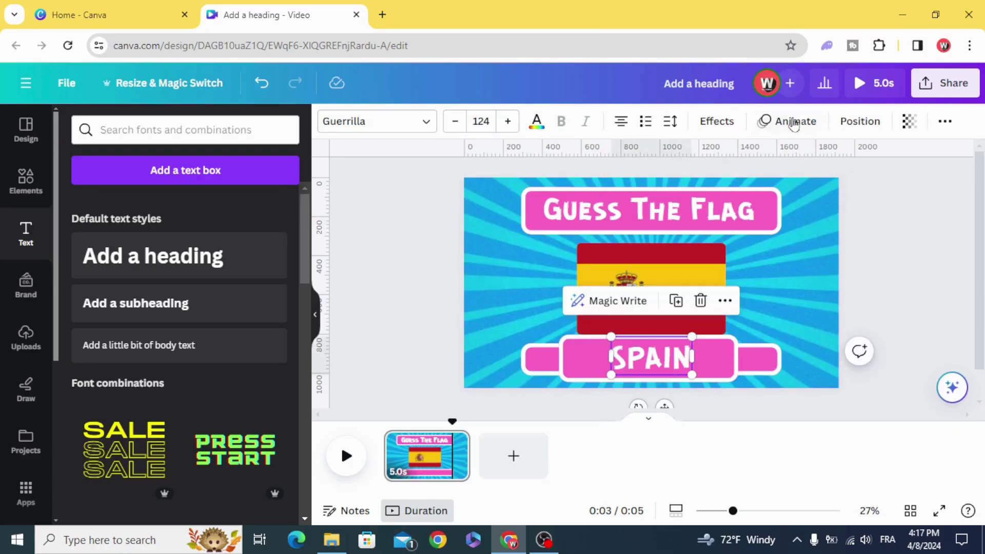
click(788, 121)
click(100, 403)
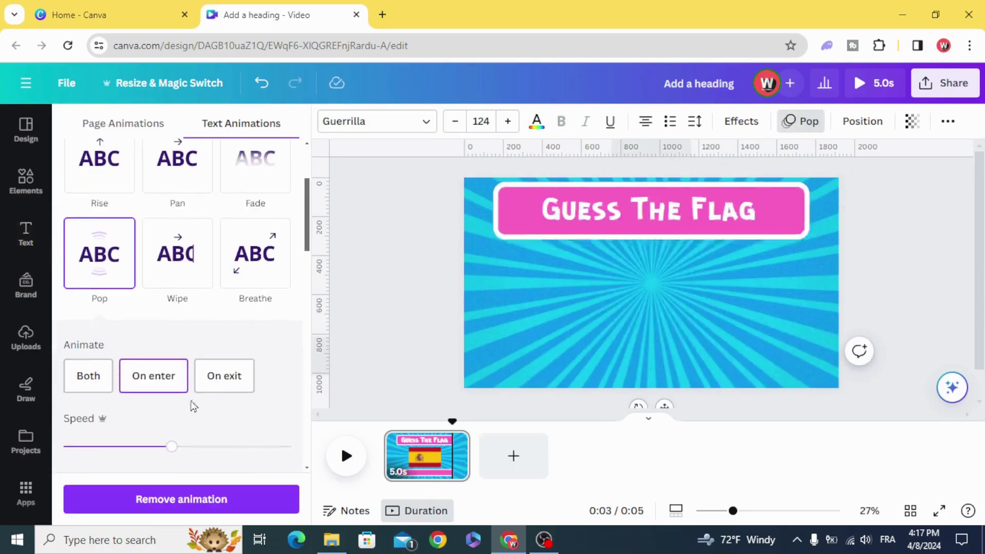
click(345, 455)
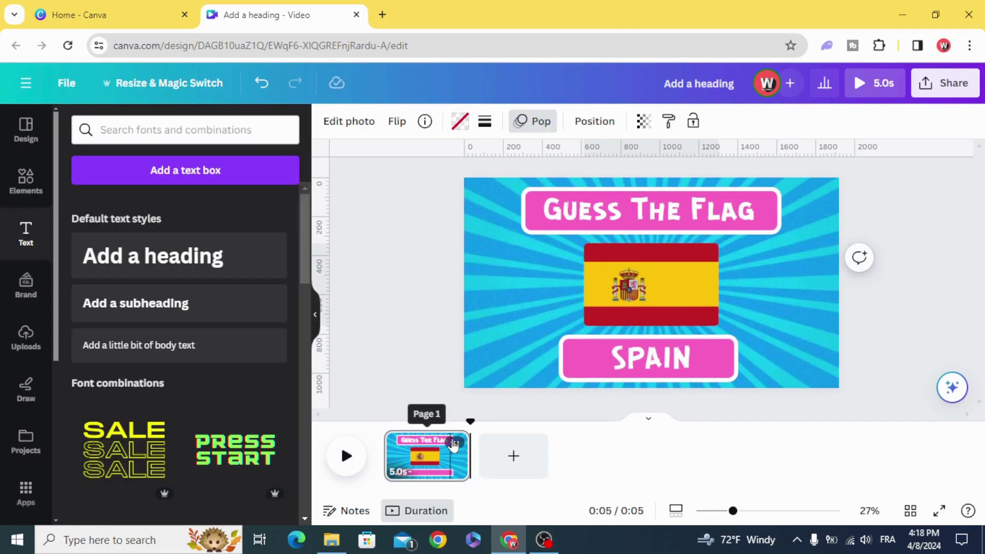
Duplicate the Spain page and replace its flag with a France flag found via search.
click(454, 443)
click(504, 216)
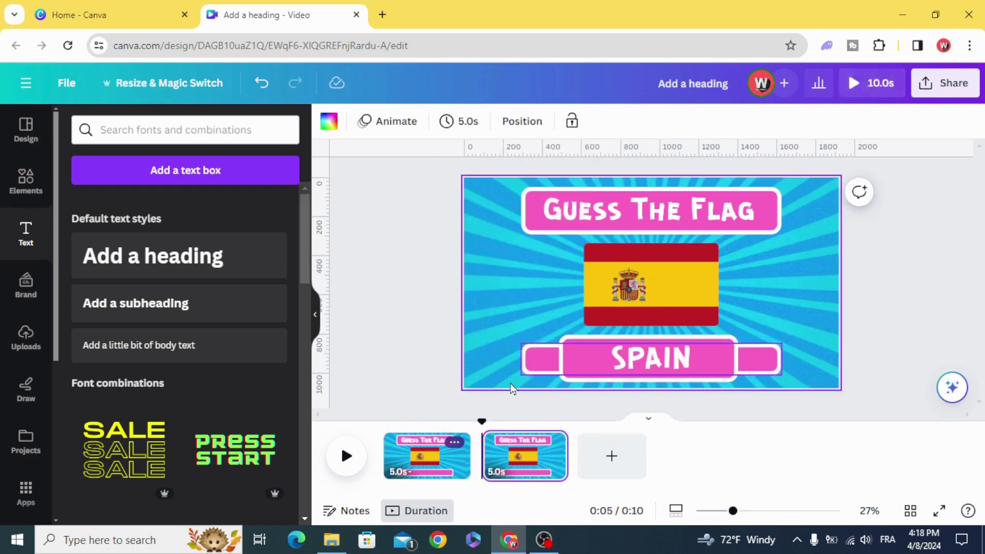
click(25, 183)
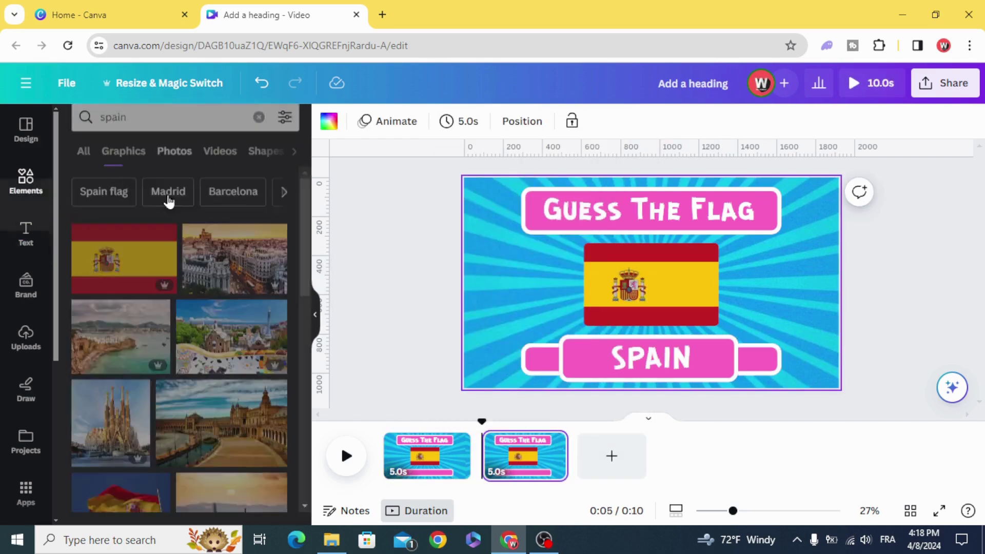
double_click(160, 125)
text(F)
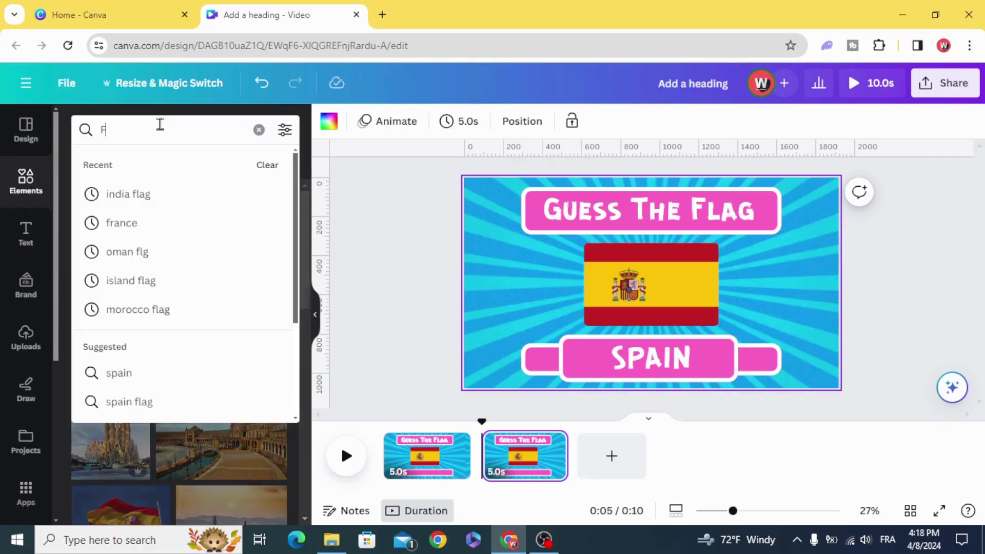
text(RANCE)
key(Return)
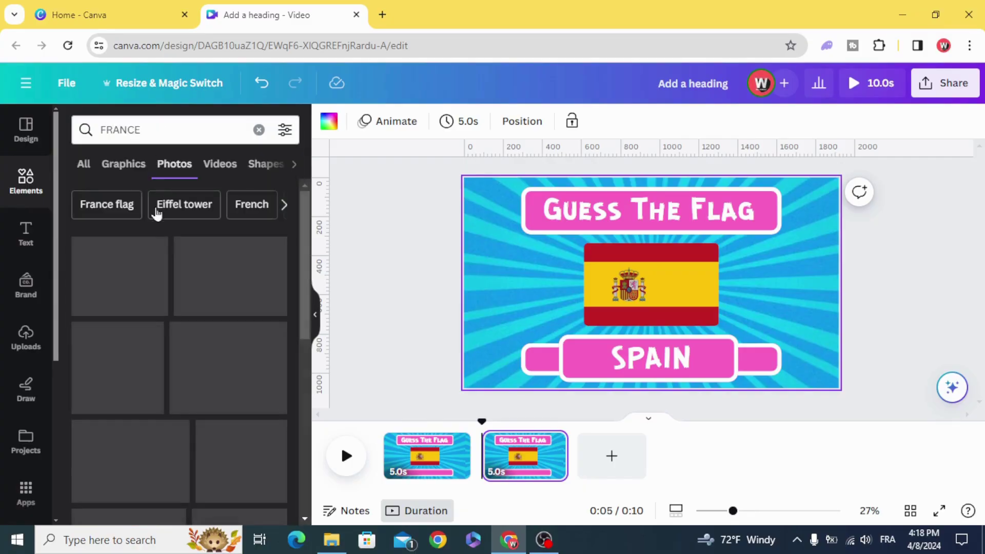
drag(164, 249, 617, 279)
Change the answer label text from SPAIN to FRANCE.
double_click(645, 361)
text(FR)
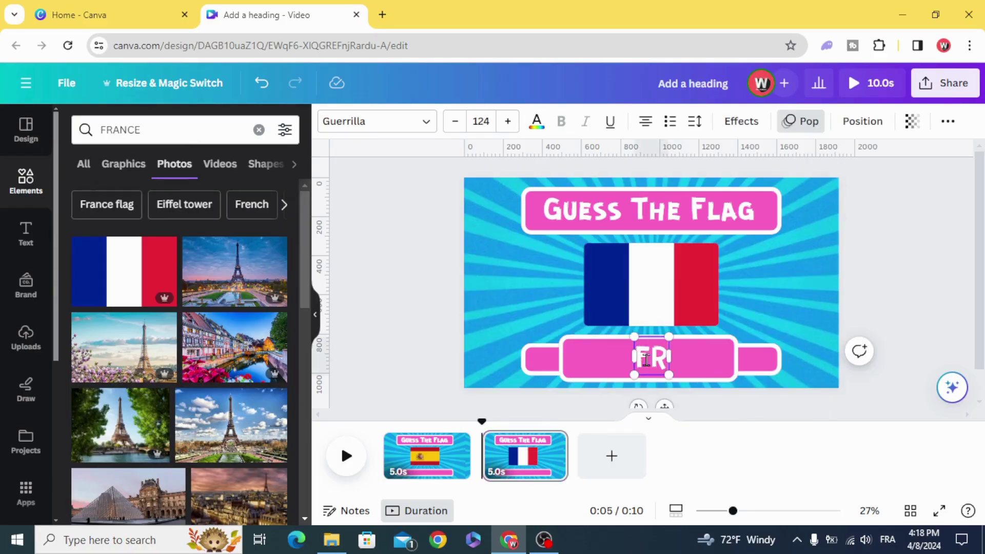
text(ANCE)
click(439, 333)
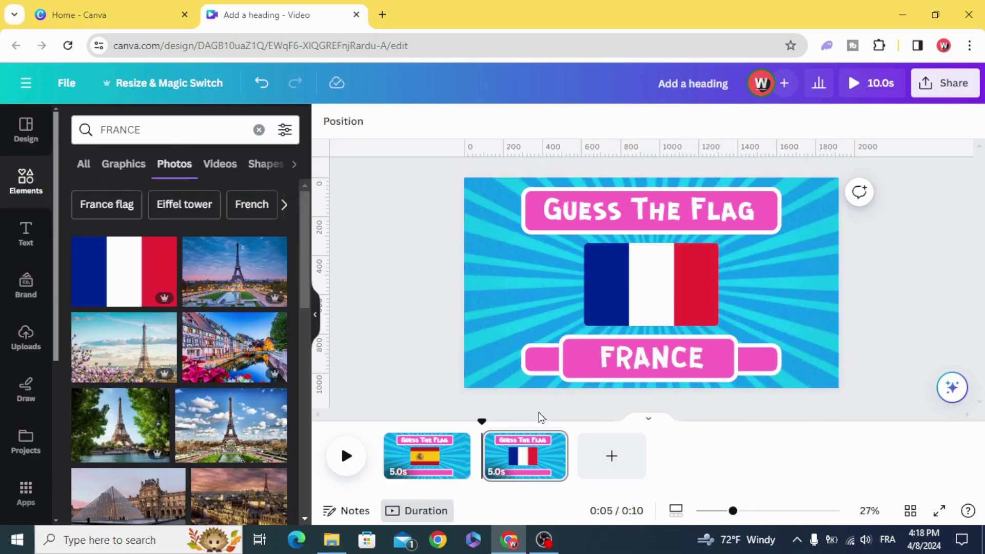
Duplicate the France page and replace its flag with an Italy flag from an 'ITALY FLAG' search.
click(553, 442)
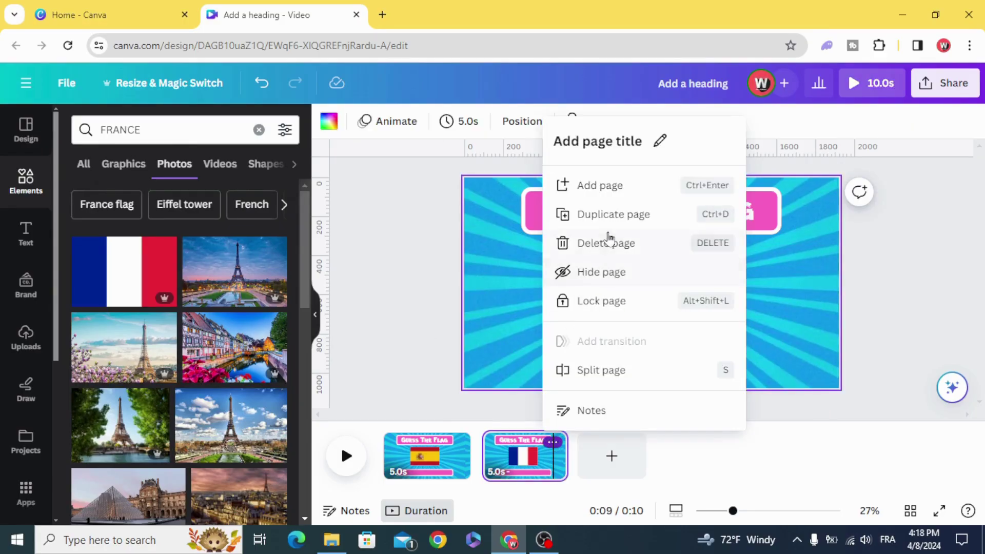
click(611, 213)
double_click(148, 130)
key(BackSpace)
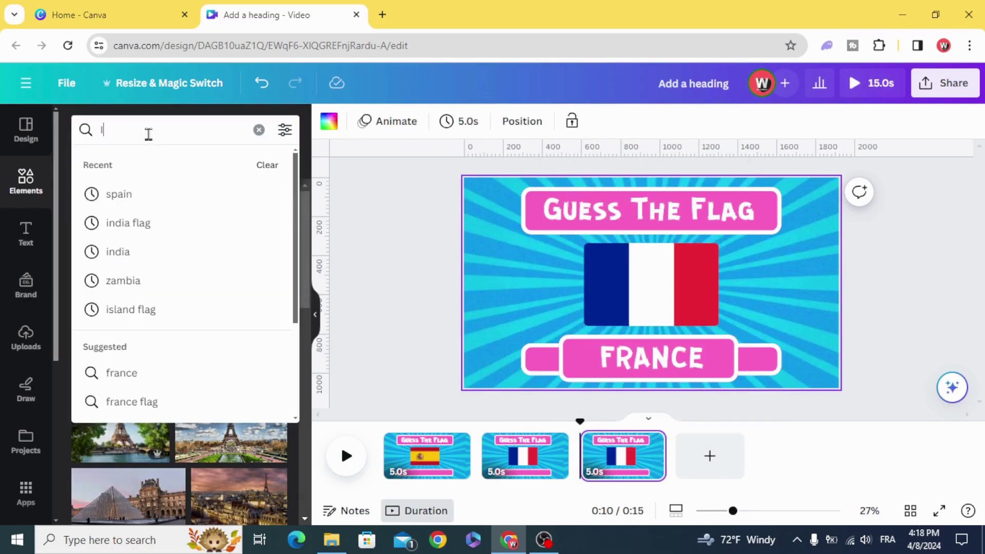
text(ITALY)
key(Return)
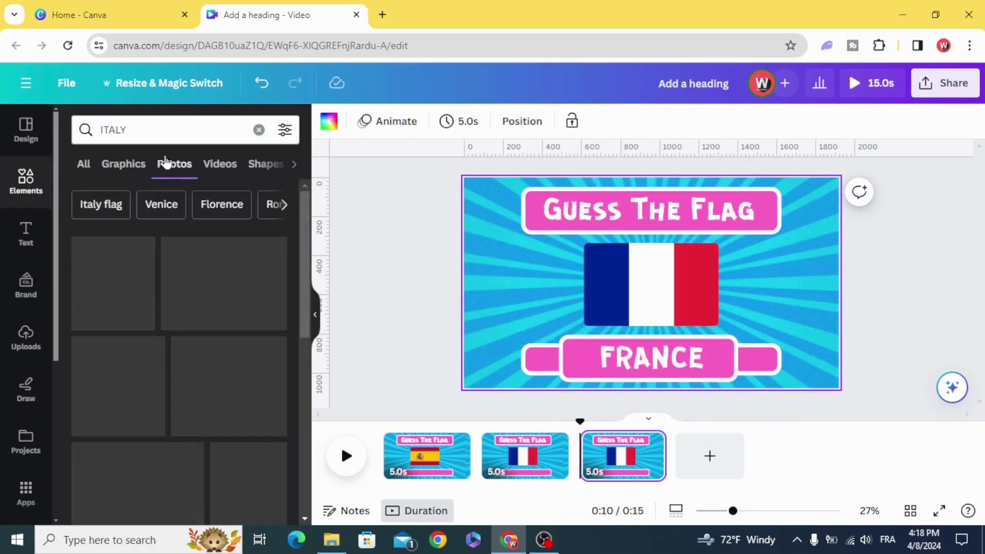
click(158, 124)
text(F)
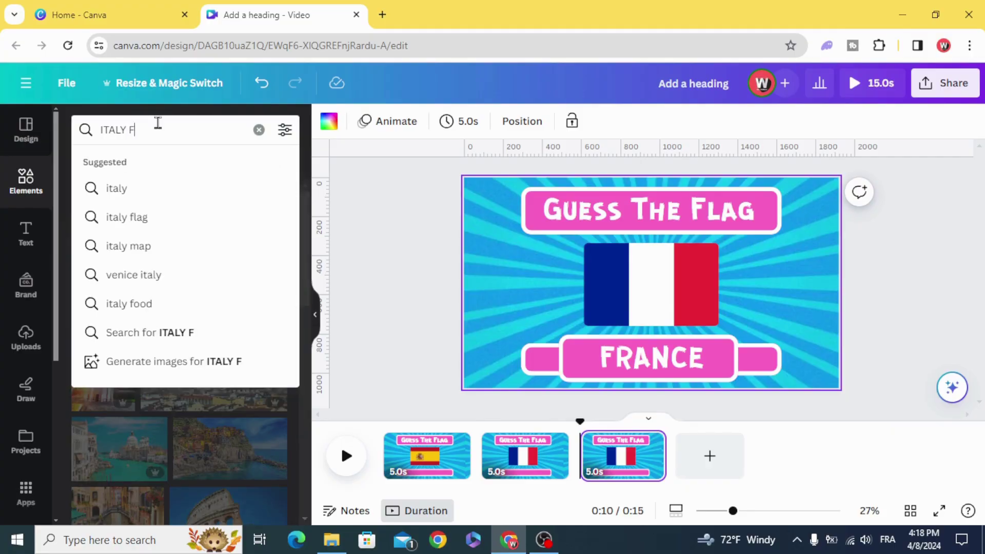
text(LAG)
key(Return)
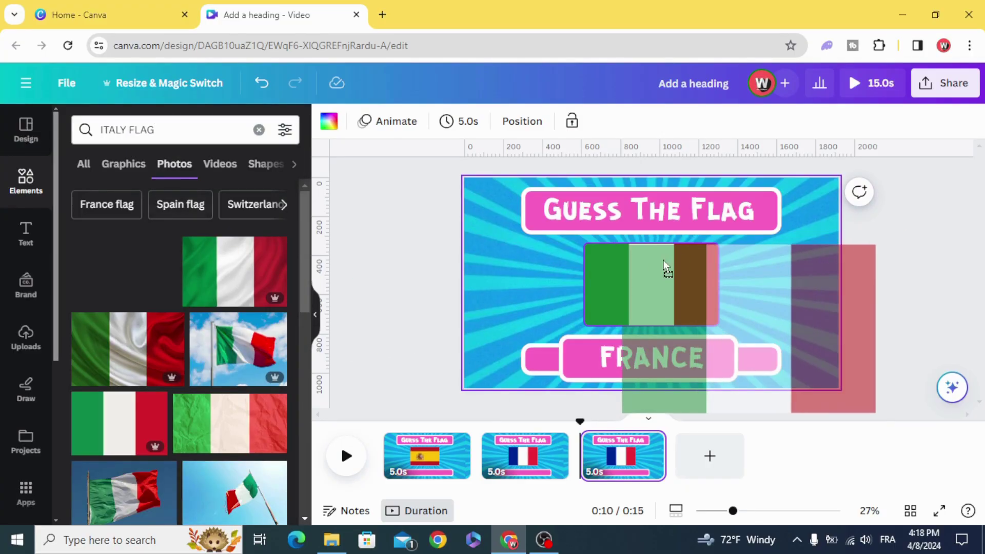
drag(129, 265, 662, 267)
Change the answer label text from FRANCE to ITALY.
click(640, 353)
double_click(640, 353)
key(BackSpace)
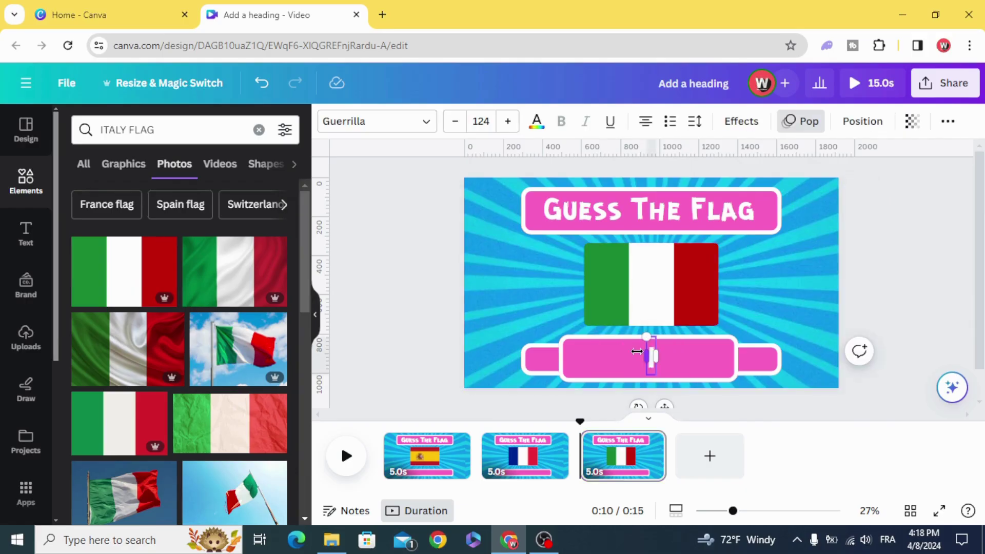
text(ITALY)
click(484, 364)
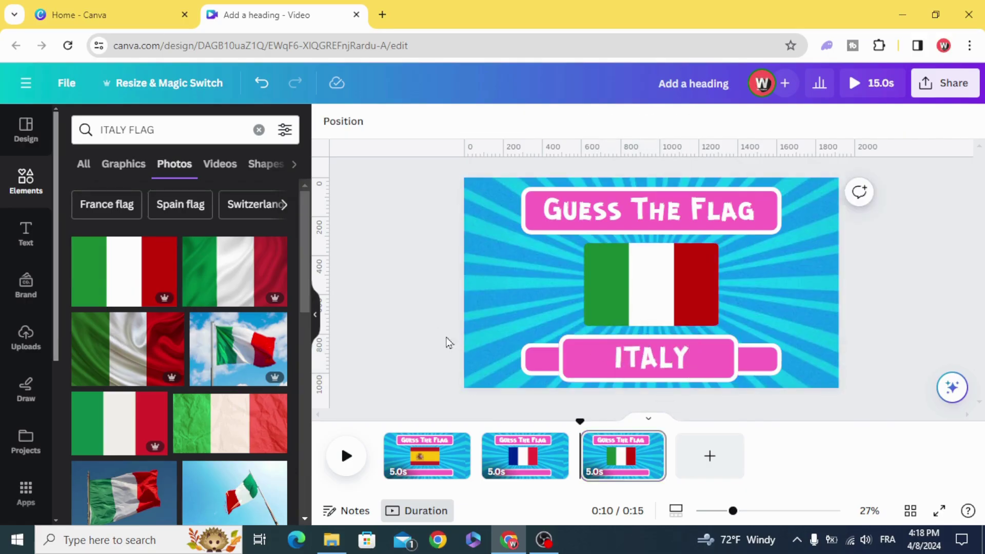
drag(578, 425, 388, 421)
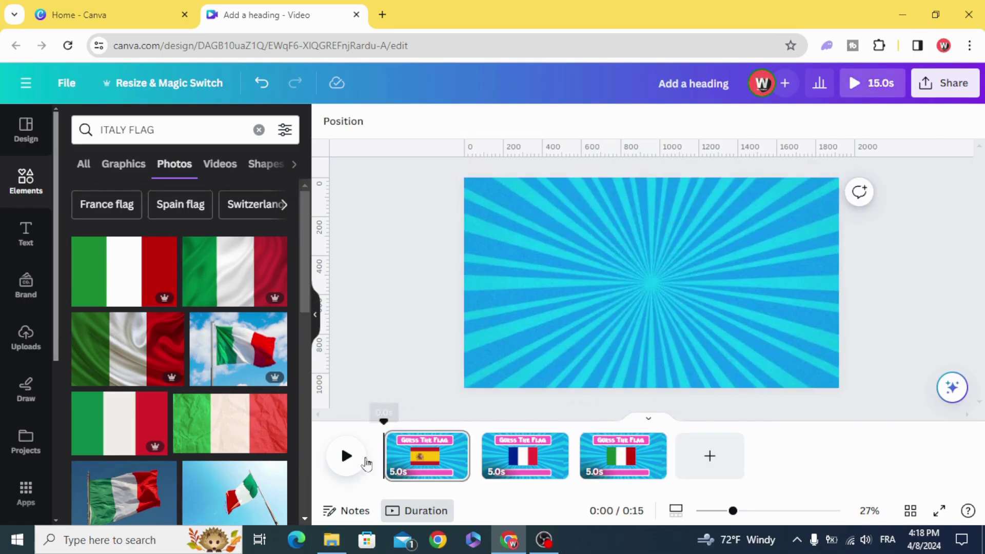
click(347, 456)
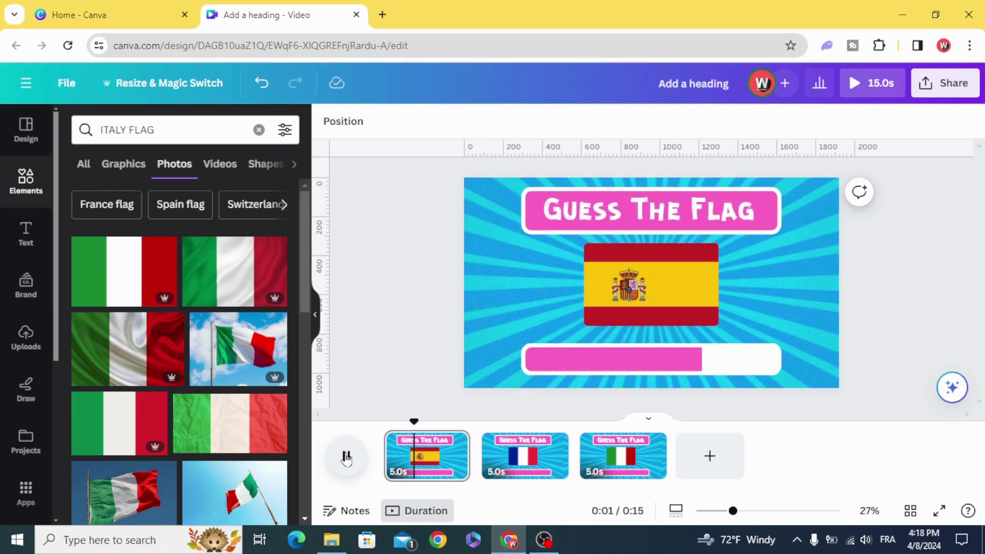